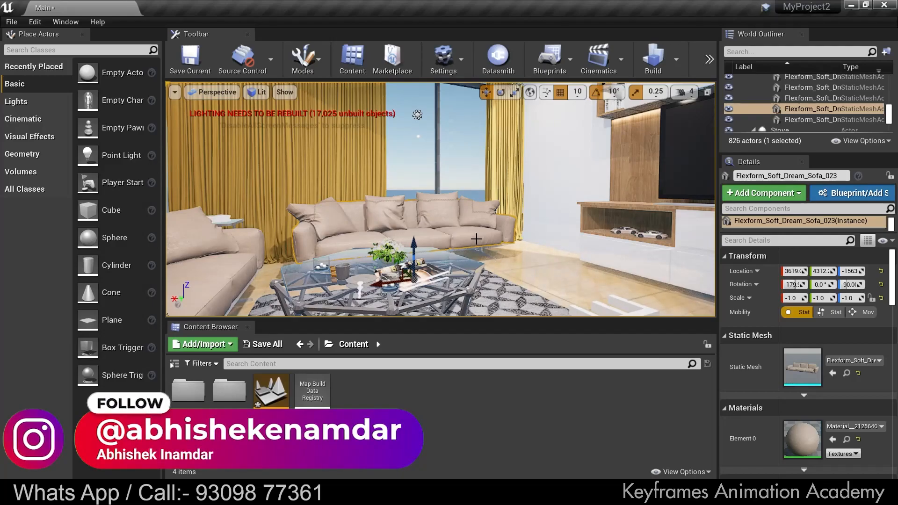
{"action": "right_click_drag", "start_coordinate": [476, 239], "coordinate": [616, 247]}
{"action": "right_click_drag", "start_coordinate": [483, 253], "coordinate": [407, 253]}
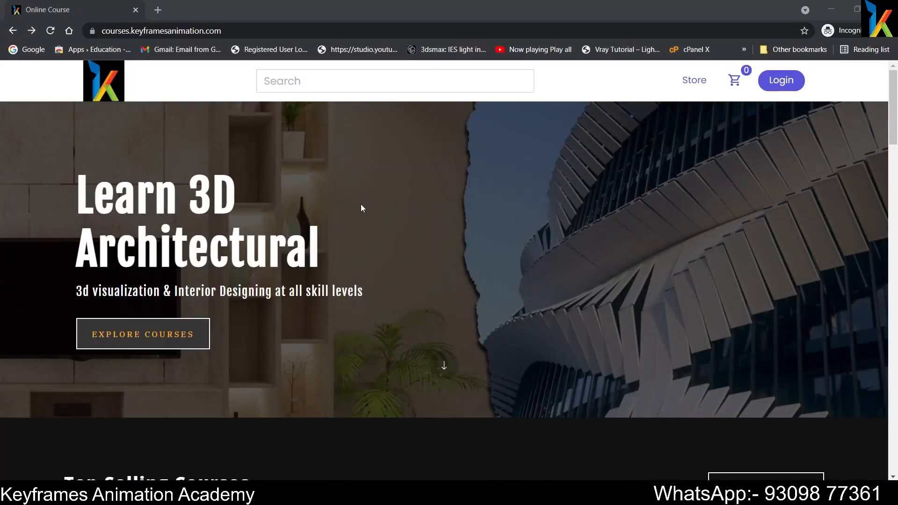
Switch to the browser and open the 3Ds Max, V-Ray 5 and Photoshop Course page at its course content list.
{"action": "scroll", "coordinate": [413, 215], "scroll_direction": "down", "scroll_amount": 7}
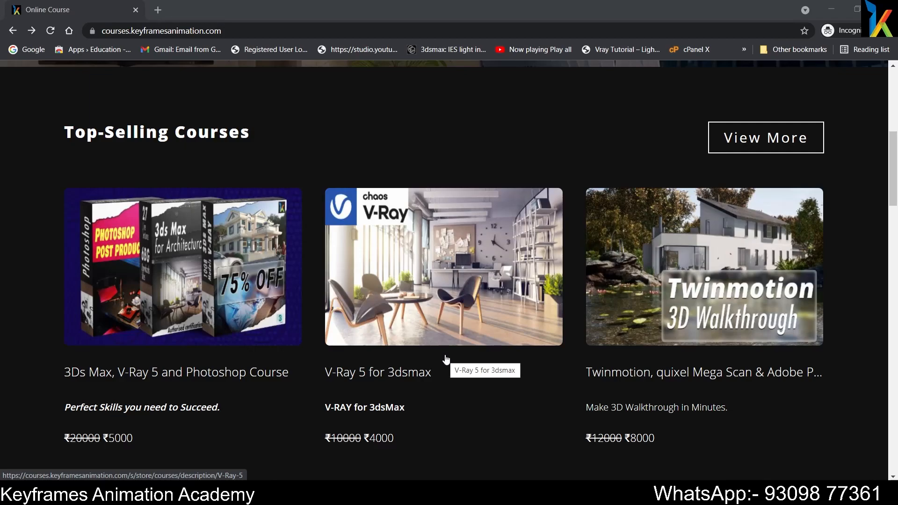
{"action": "left_click", "coordinate": [176, 283]}
{"action": "scroll", "coordinate": [579, 301], "scroll_direction": "down", "scroll_amount": 2}
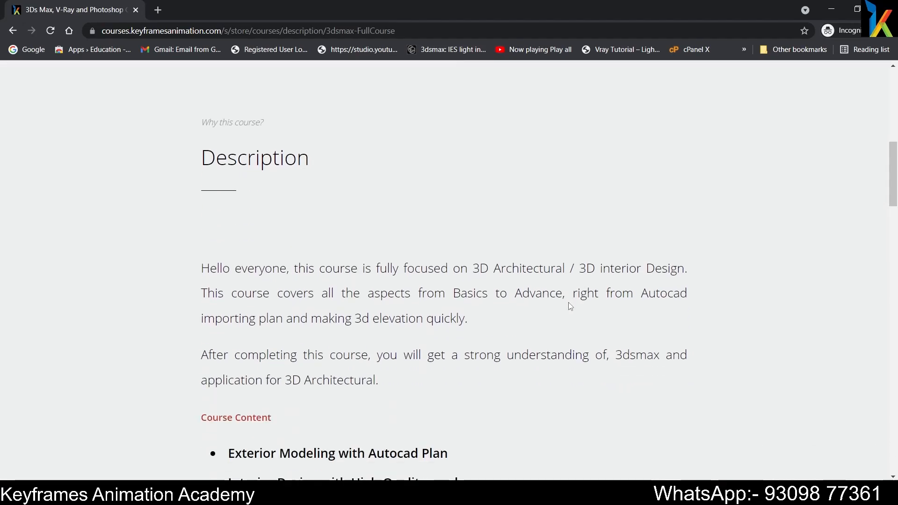
{"action": "scroll", "coordinate": [592, 219], "scroll_direction": "down", "scroll_amount": 5}
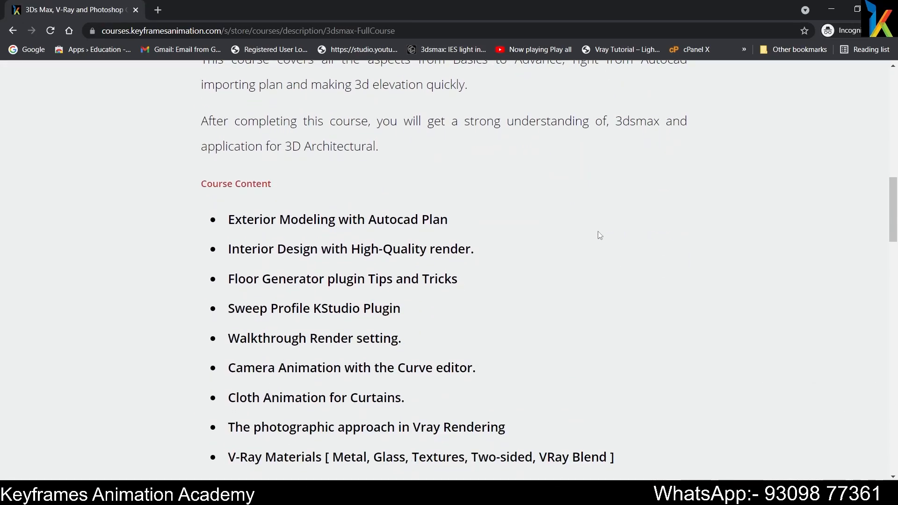
Review the course content topics from exterior modeling with an Autocad plan to the photographic approach in Vray rendering.
{"action": "left_click_drag", "start_coordinate": [228, 219], "coordinate": [341, 220]}
{"action": "left_click_drag", "start_coordinate": [228, 249], "coordinate": [343, 247]}
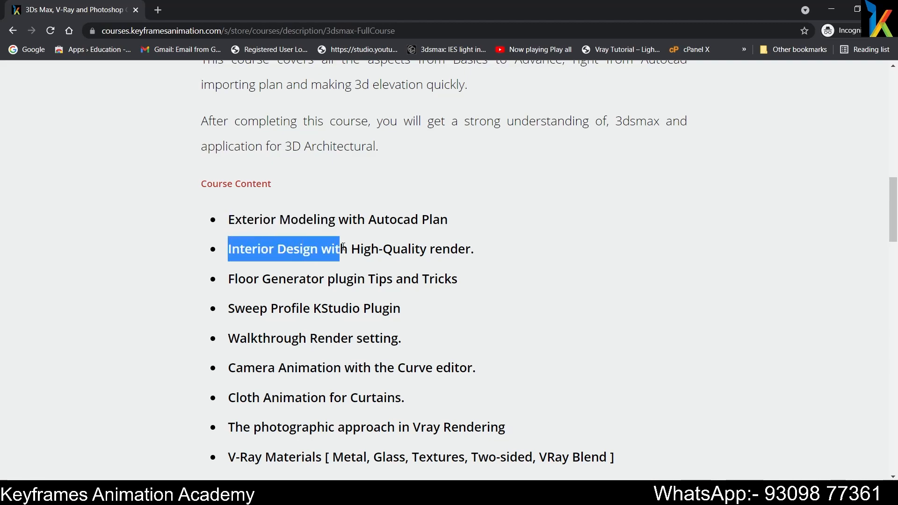
{"action": "left_click_drag", "start_coordinate": [226, 278], "coordinate": [377, 280]}
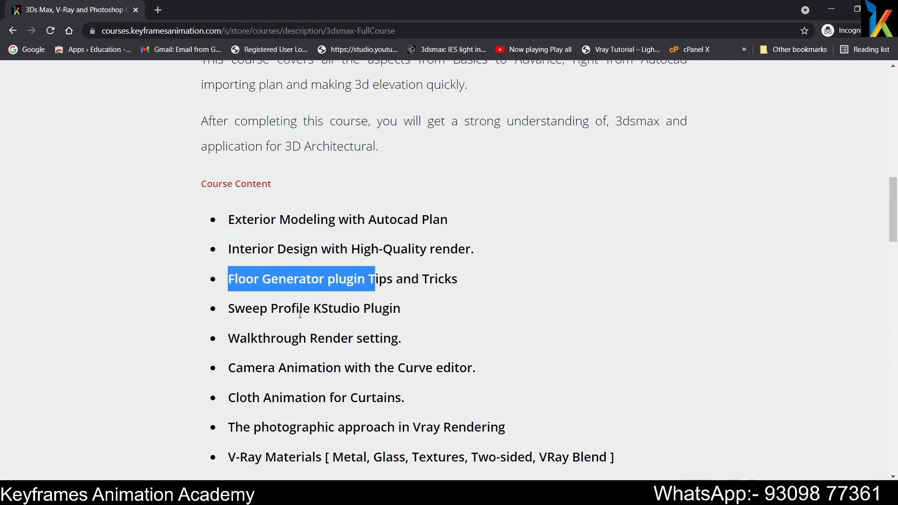
{"action": "left_click_drag", "start_coordinate": [243, 311], "coordinate": [341, 309]}
{"action": "left_click_drag", "start_coordinate": [228, 338], "coordinate": [339, 341]}
{"action": "scroll", "coordinate": [468, 303], "scroll_direction": "down", "scroll_amount": 1}
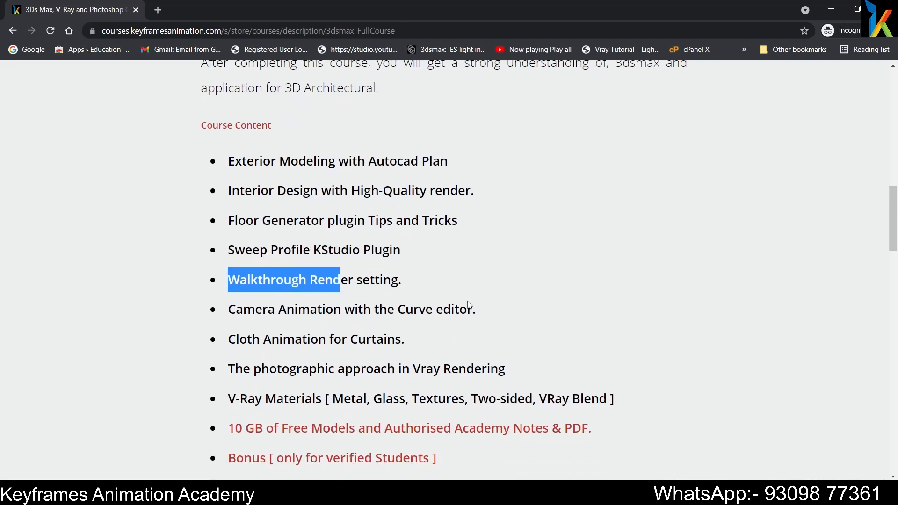
{"action": "left_click_drag", "start_coordinate": [230, 308], "coordinate": [347, 311]}
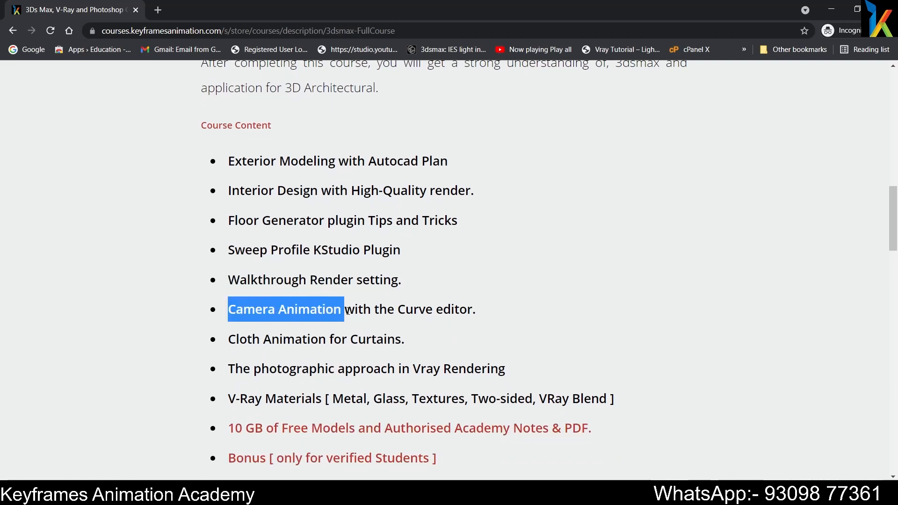
{"action": "scroll", "coordinate": [348, 311], "scroll_direction": "down", "scroll_amount": 1}
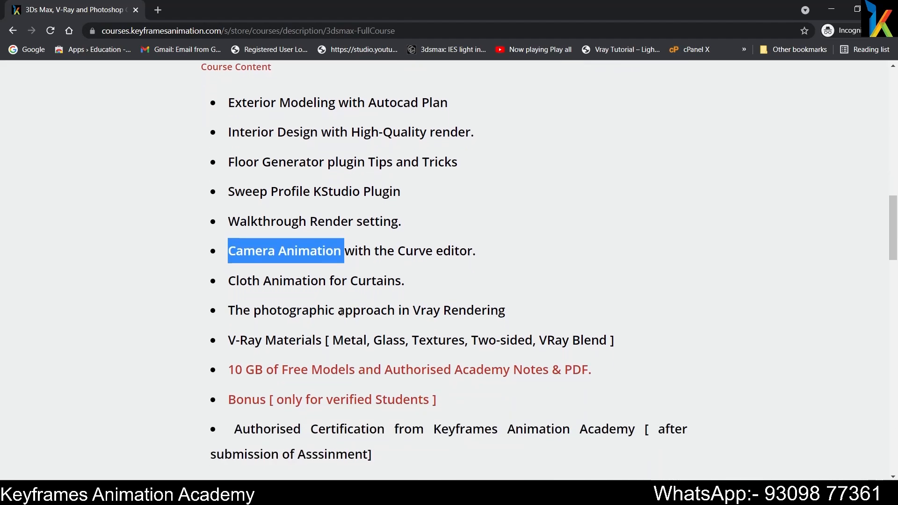
{"action": "left_click_drag", "start_coordinate": [253, 281], "coordinate": [365, 281]}
{"action": "left_click_drag", "start_coordinate": [243, 310], "coordinate": [401, 318]}
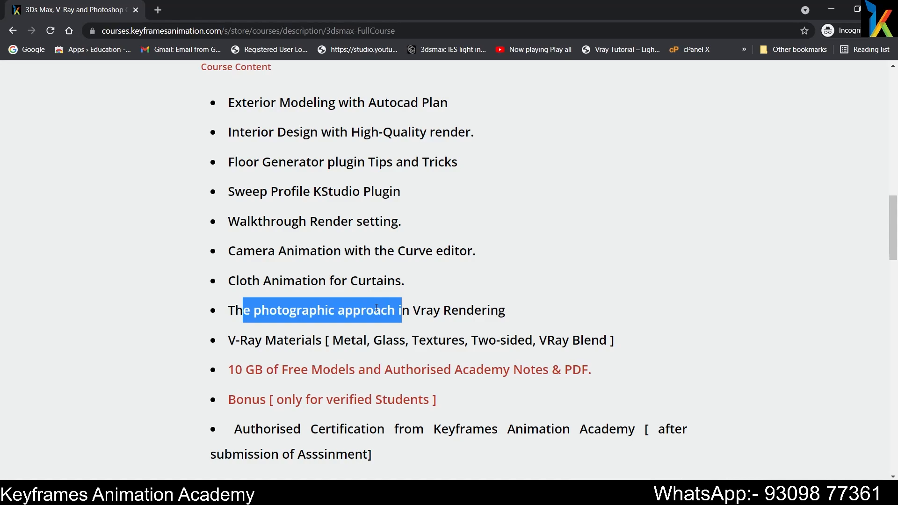
Review the free models, academy notes and authorised certification entries in the course content list.
{"action": "left_click", "coordinate": [318, 367]}
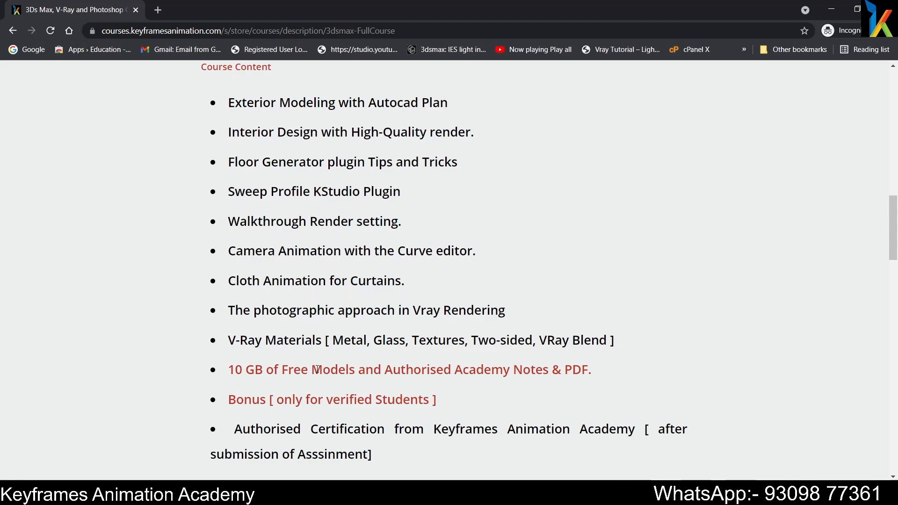
{"action": "left_click_drag", "start_coordinate": [230, 371], "coordinate": [453, 371]}
{"action": "left_click", "coordinate": [403, 378]}
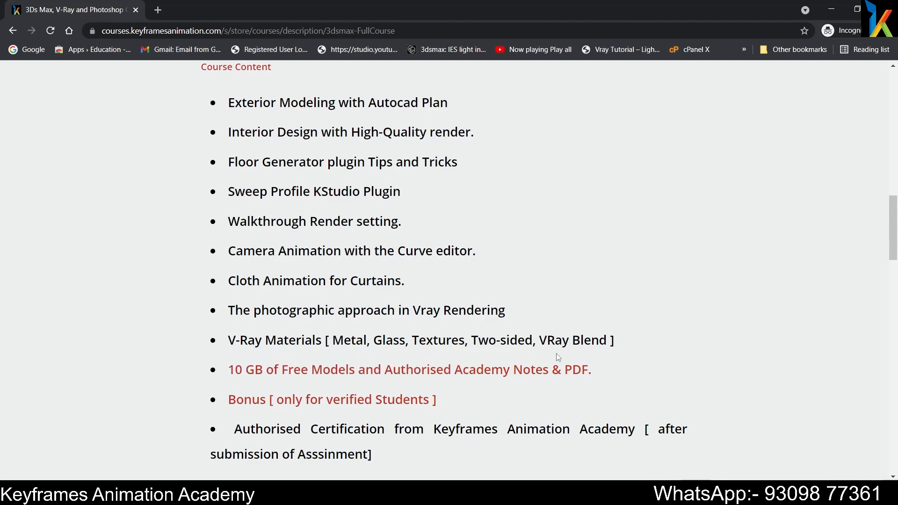
{"action": "scroll", "coordinate": [403, 377], "scroll_direction": "down", "scroll_amount": 1}
{"action": "left_click_drag", "start_coordinate": [235, 371], "coordinate": [655, 370]}
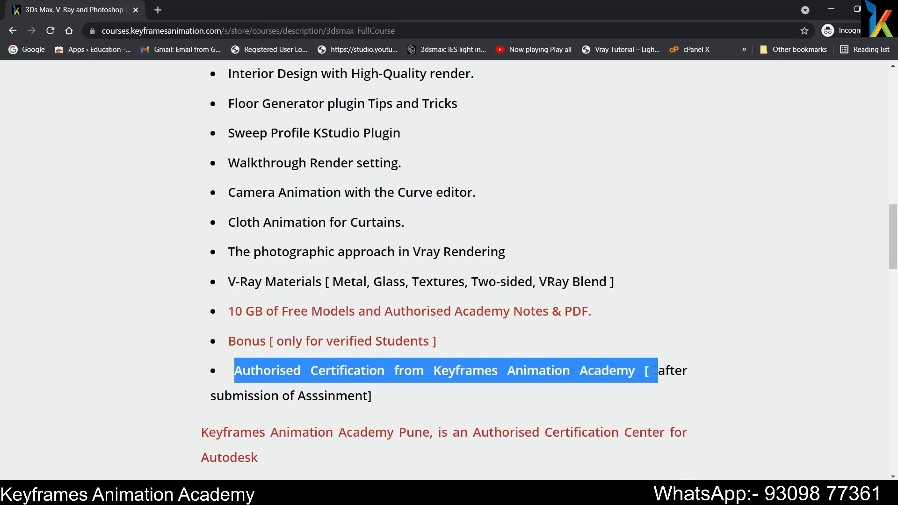
{"action": "left_click", "coordinate": [600, 307]}
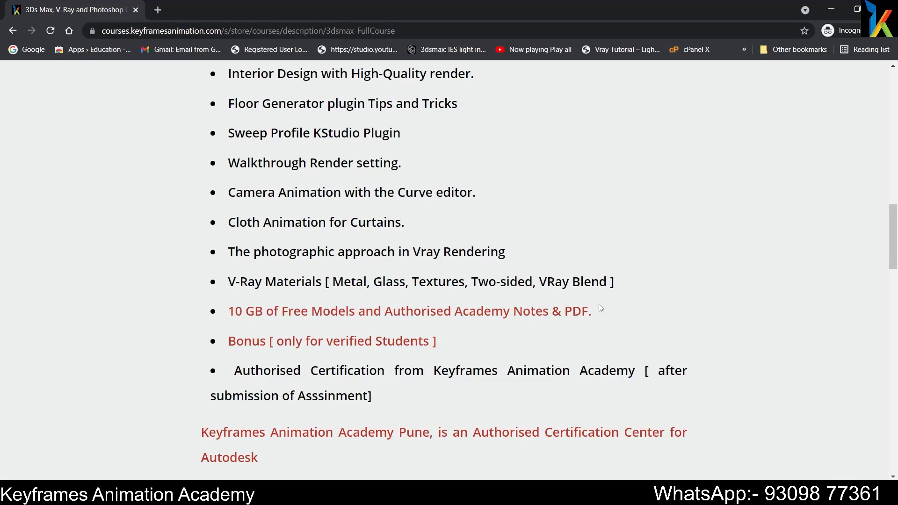
Open the preview of V-Ray 5 for 3dsmax from the package contents and pause its introduction video.
{"action": "scroll", "coordinate": [601, 308], "scroll_direction": "down", "scroll_amount": 12}
{"action": "scroll", "coordinate": [696, 265], "scroll_direction": "up", "scroll_amount": 2}
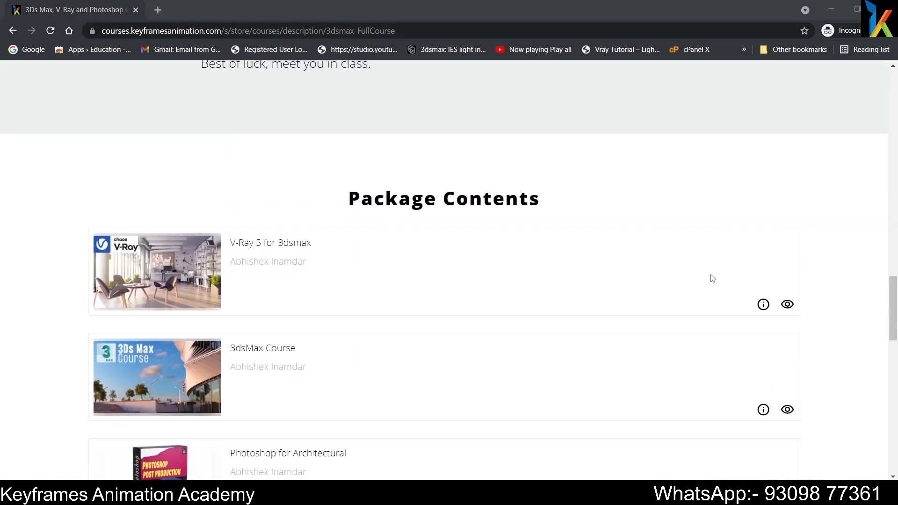
{"action": "scroll", "coordinate": [813, 317], "scroll_direction": "down", "scroll_amount": 1}
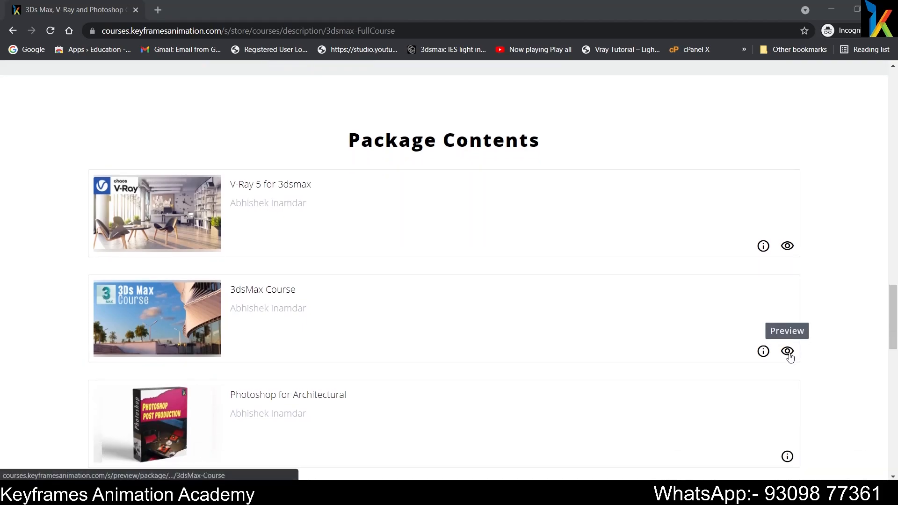
{"action": "left_click", "coordinate": [787, 246]}
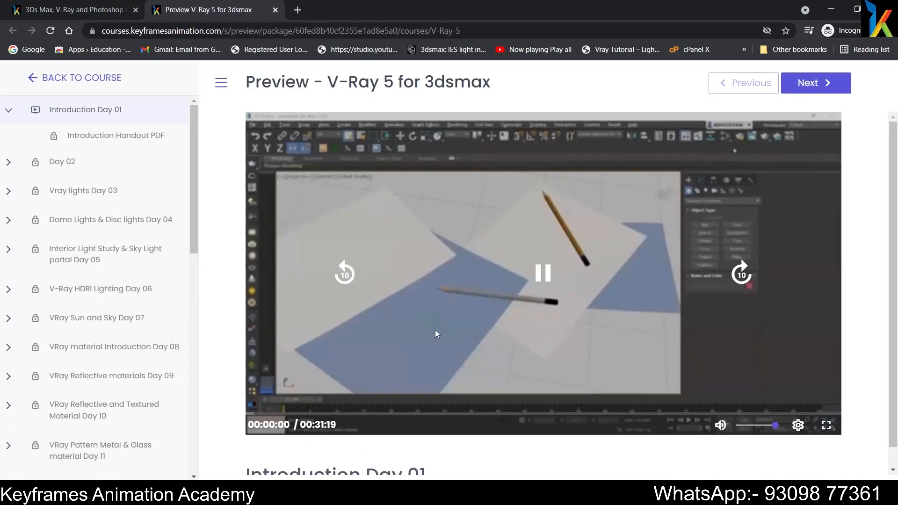
{"action": "left_click", "coordinate": [450, 333]}
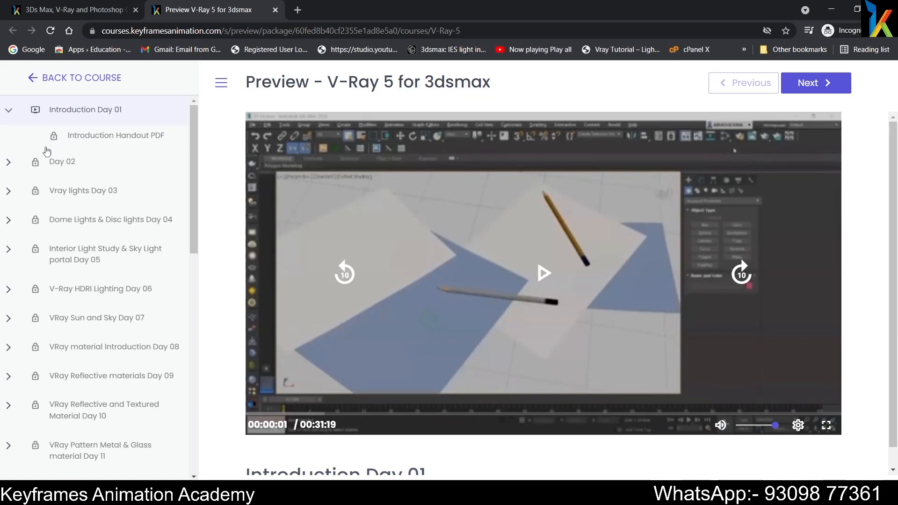
Look through the day-by-day lesson list of the V-Ray 5 for 3dsmax course.
{"action": "mouse_move", "coordinate": [192, 181]}
{"action": "left_mouse_down"}
{"action": "mouse_move", "coordinate": [195, 416]}
{"action": "mouse_move", "coordinate": [204, 174]}
{"action": "left_mouse_up"}
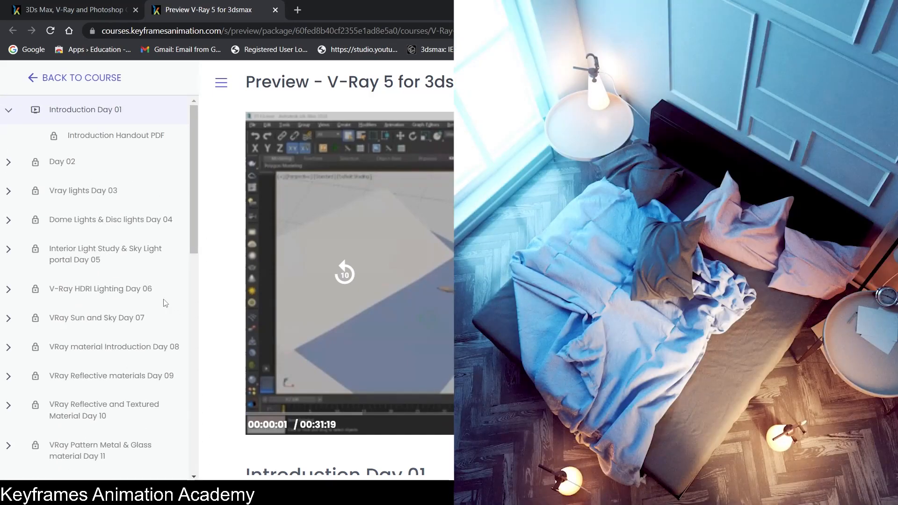
{"action": "left_click_drag", "start_coordinate": [196, 212], "coordinate": [192, 280]}
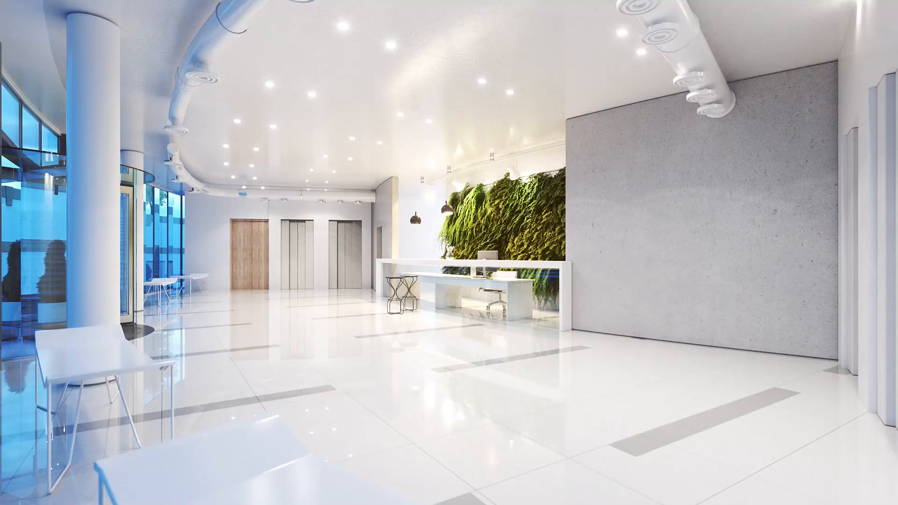
{"action": "scroll", "coordinate": [86, 346], "scroll_direction": "down", "scroll_amount": 5}
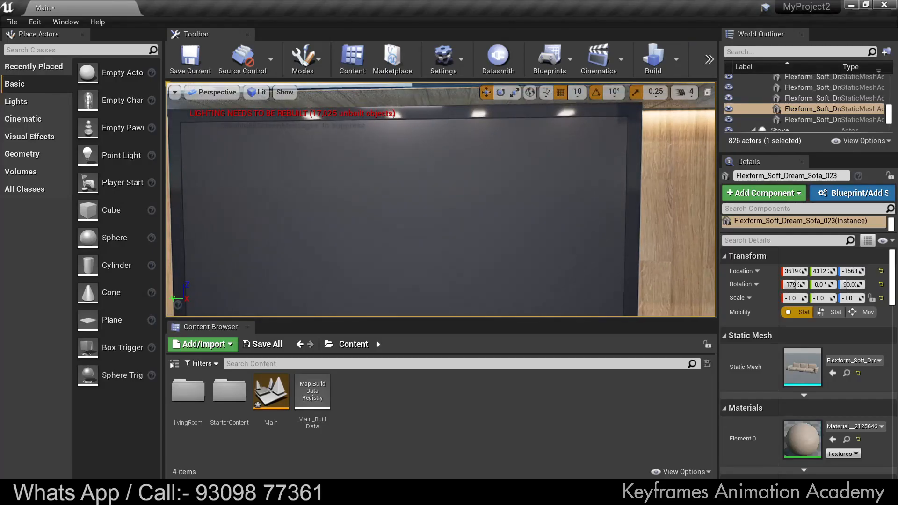
Switch to Unreal Editor and inspect the living room, including the TV wall, curtains, sofas and the dining and kitchen area.
{"action": "right_click_drag", "start_coordinate": [440, 200], "coordinate": [300, 199]}
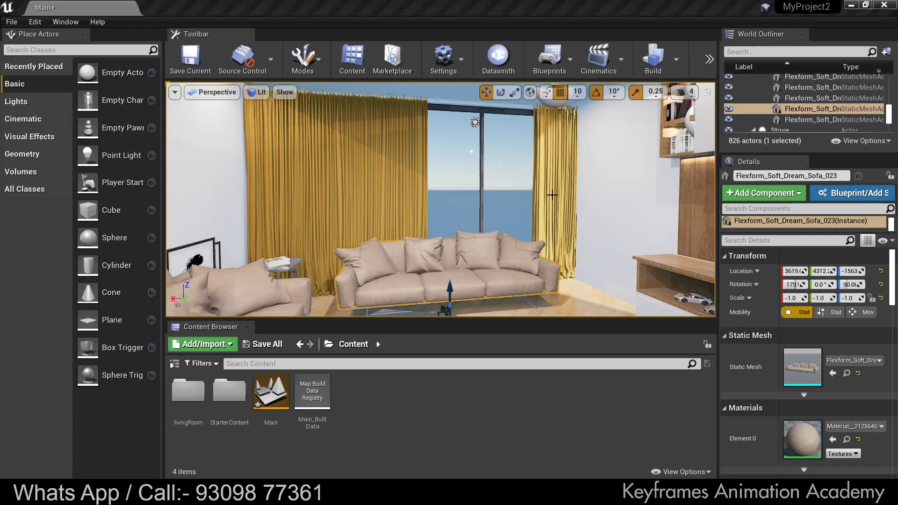
{"action": "right_click_drag", "start_coordinate": [537, 229], "coordinate": [608, 228]}
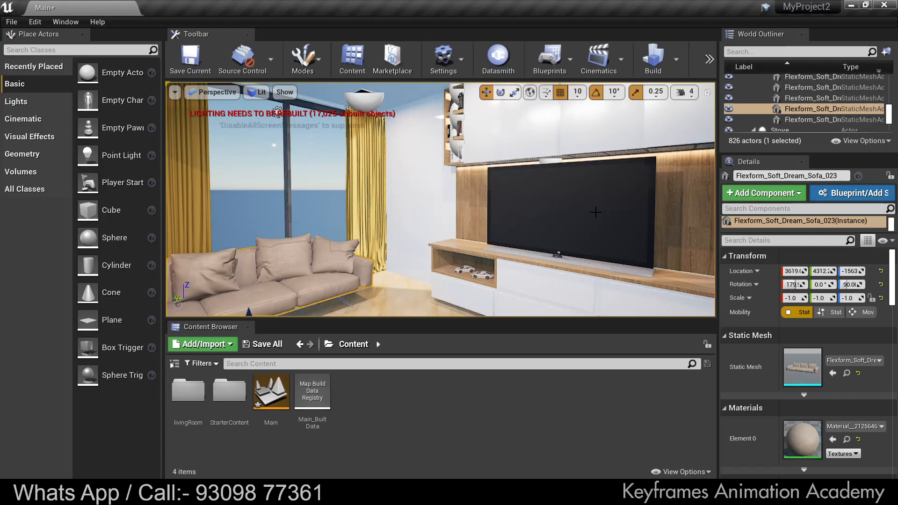
{"action": "left_click_drag", "start_coordinate": [581, 215], "coordinate": [449, 221]}
{"action": "left_click_drag", "start_coordinate": [565, 215], "coordinate": [565, 217]}
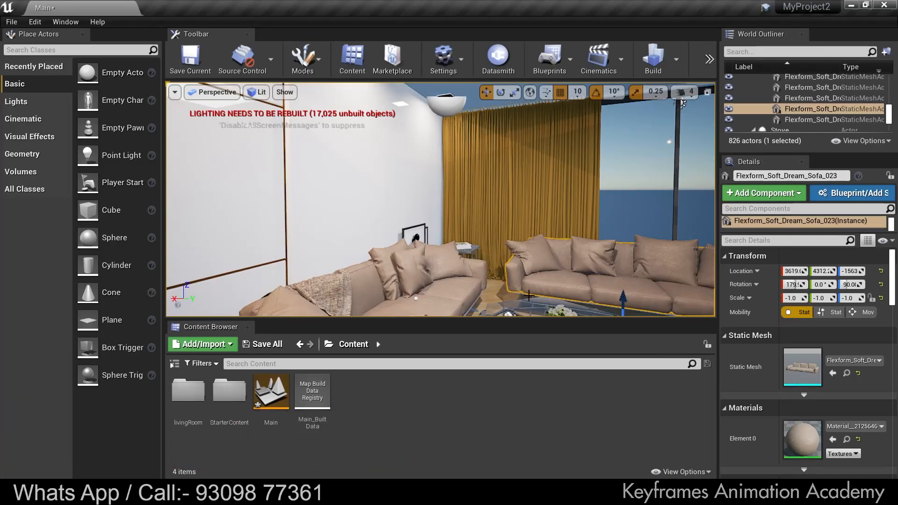
{"action": "left_click_drag", "start_coordinate": [520, 301], "coordinate": [594, 215]}
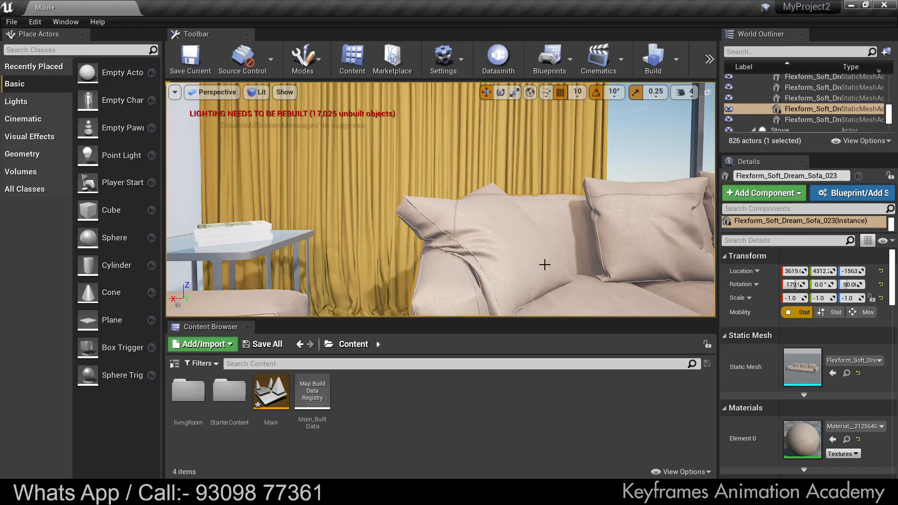
{"action": "right_click_drag", "start_coordinate": [537, 269], "coordinate": [224, 269]}
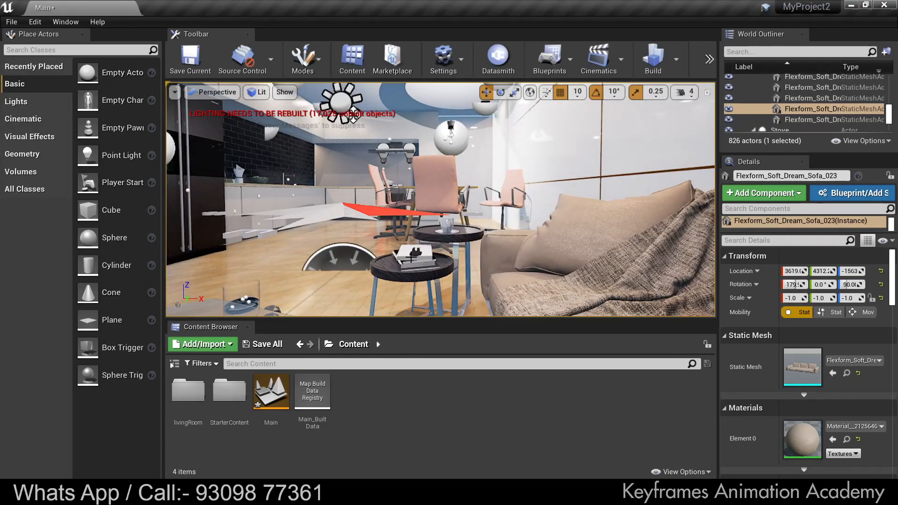
Select the books on the round side table, the cushion beside the throw and the sofa in turn to inspect their meshes.
{"action": "left_click", "coordinate": [411, 258]}
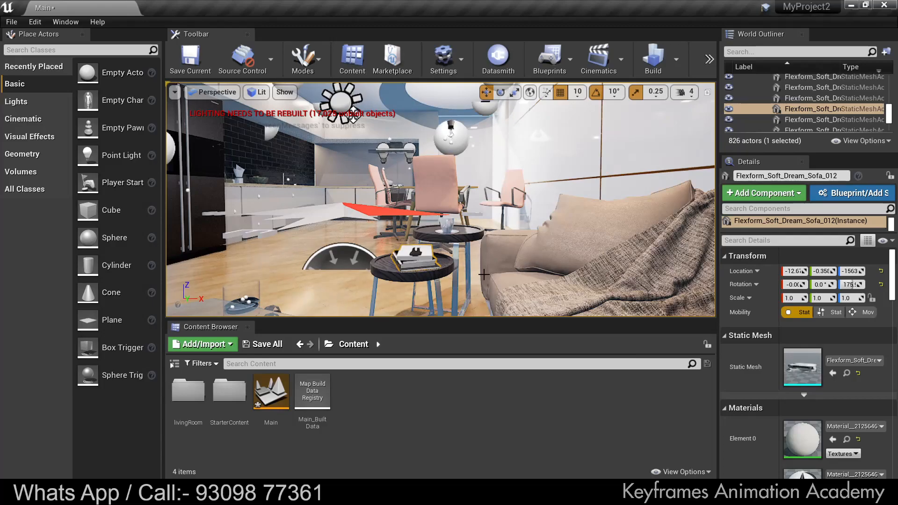
{"action": "left_click", "coordinate": [573, 239]}
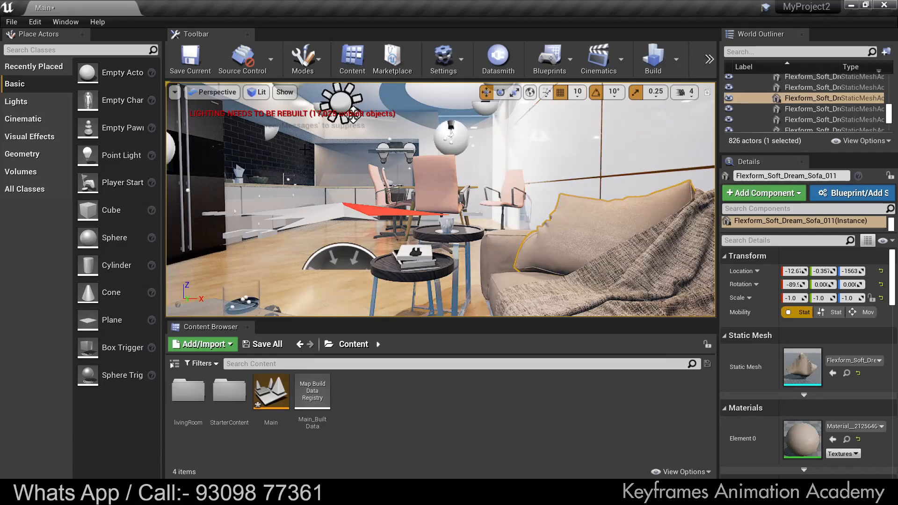
{"action": "left_click", "coordinate": [575, 242]}
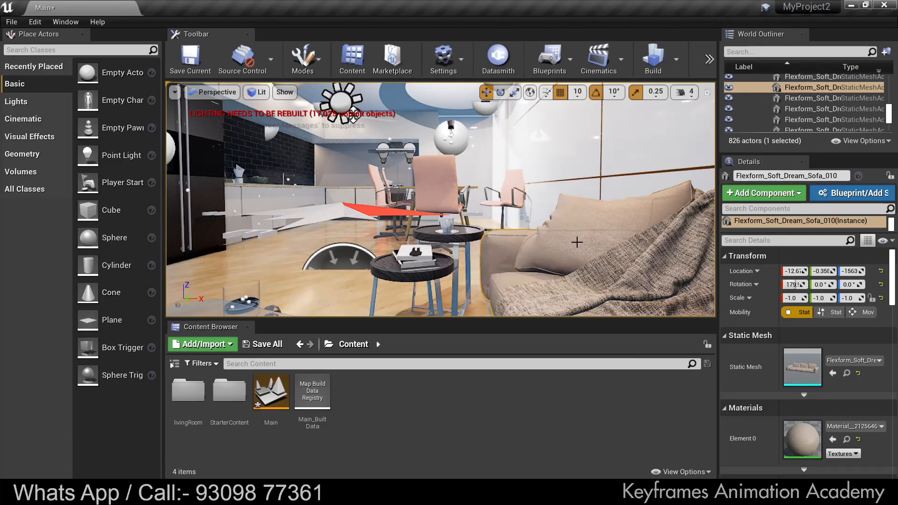
{"action": "left_click", "coordinate": [551, 255]}
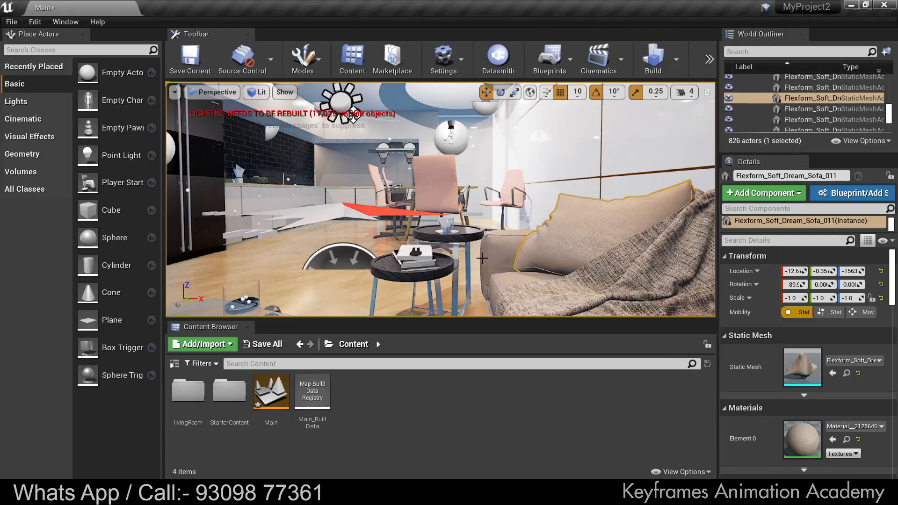
Select the small front cushion on the sofa with the throw and locate its static mesh in the project's content.
{"action": "right_click_drag", "start_coordinate": [453, 256], "coordinate": [512, 223]}
{"action": "key", "text": "s"}
{"action": "key", "text": "w"}
{"action": "key", "text": "s"}
{"action": "key", "text": "s"}
{"action": "key", "text": "s"}
{"action": "key", "text": "s"}
{"action": "key", "text": "w"}
{"action": "left_click", "coordinate": [474, 222]}
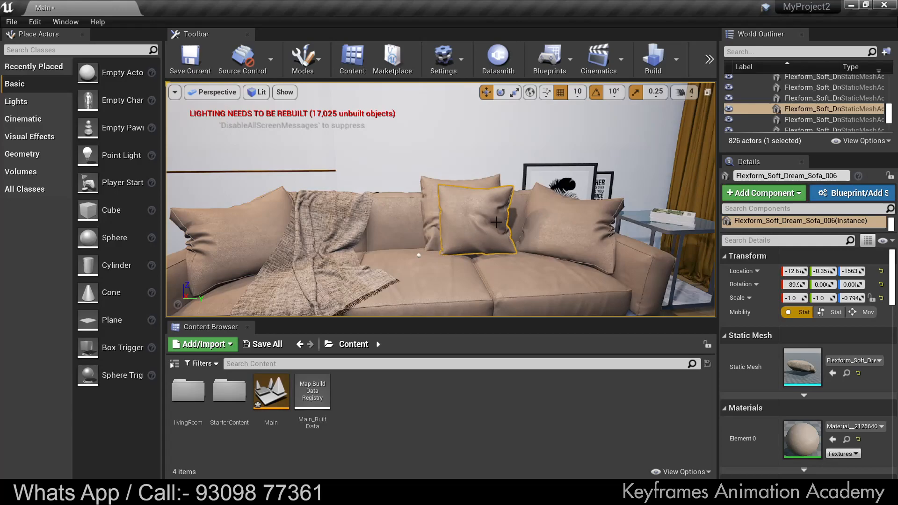
{"action": "right_click", "coordinate": [504, 212]}
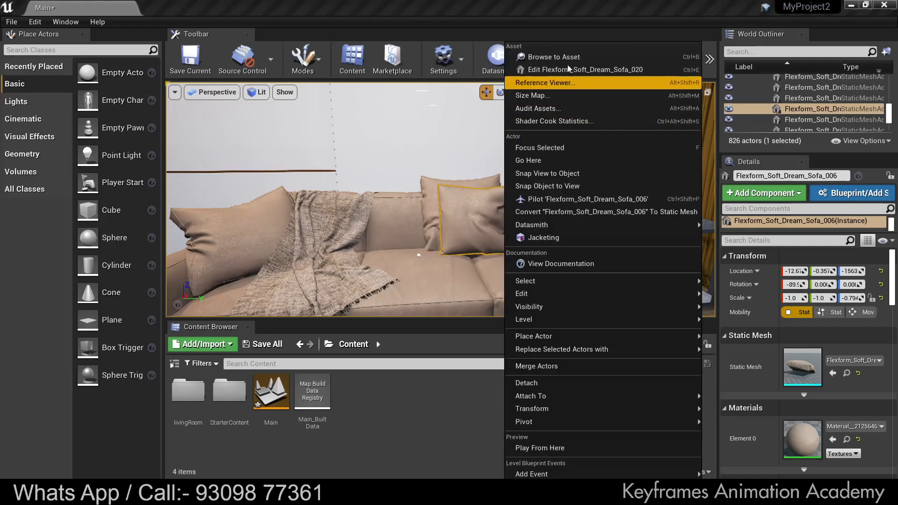
{"action": "left_click", "coordinate": [587, 57]}
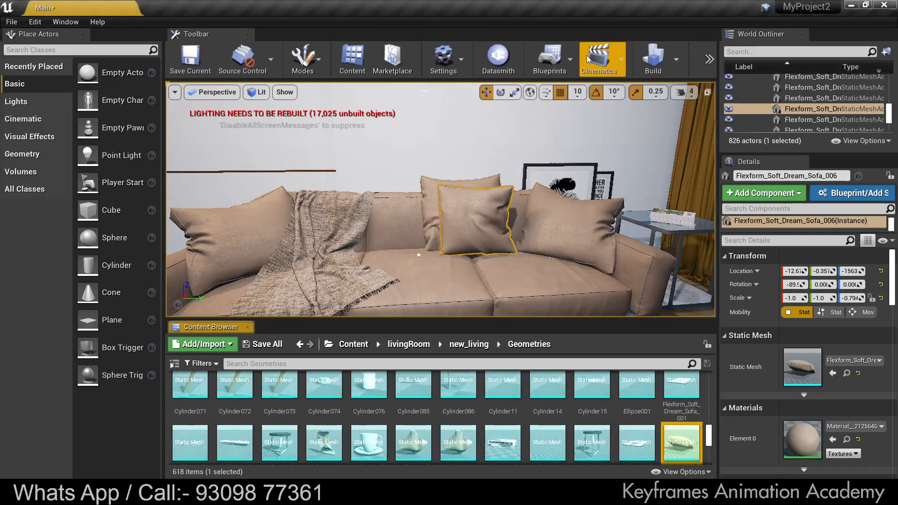
{"action": "mouse_move", "coordinate": [686, 455]}
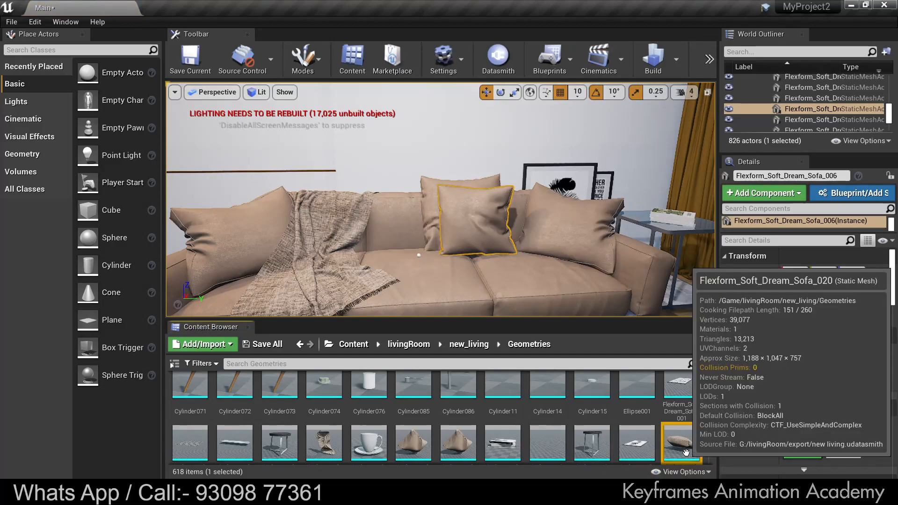
Locate the large sofa's static mesh in the project's content, open it in a docked mesh editor and view its seats.
{"action": "right_click", "coordinate": [649, 271]}
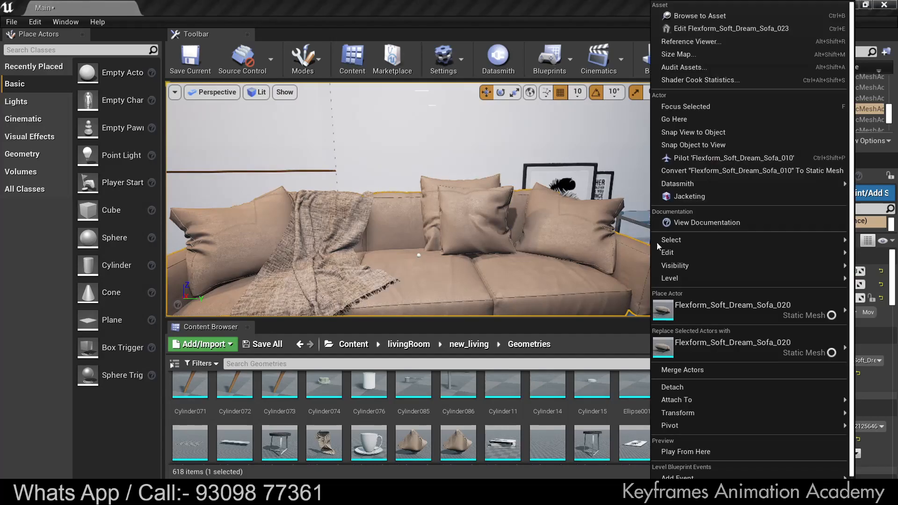
{"action": "left_click", "coordinate": [698, 16]}
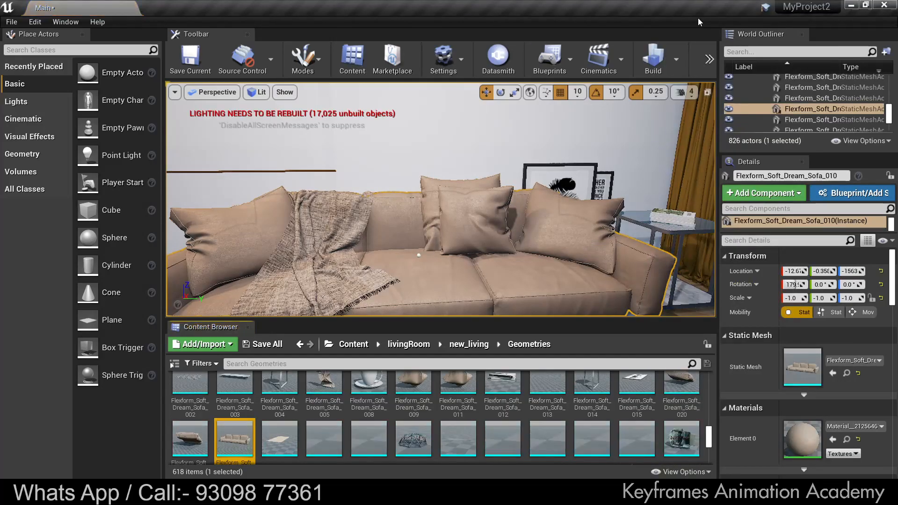
{"action": "double_click", "coordinate": [230, 440]}
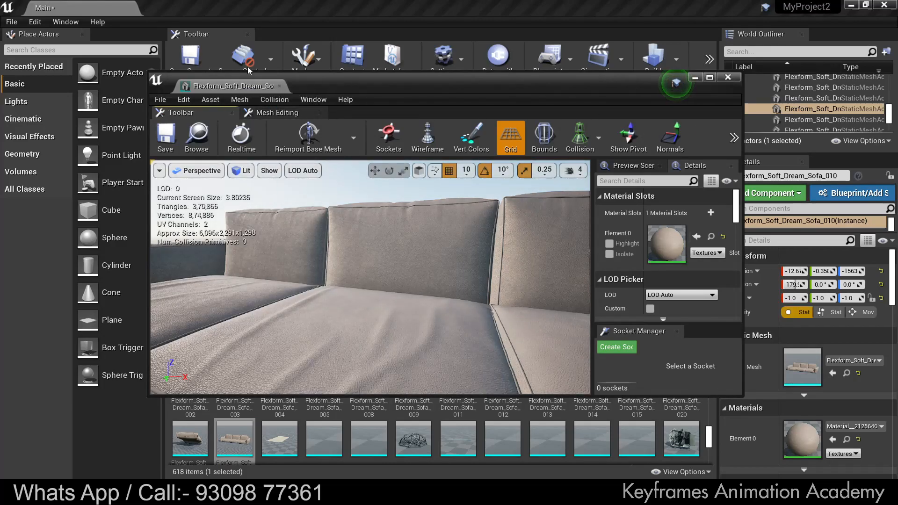
{"action": "left_click_drag", "start_coordinate": [212, 87], "coordinate": [194, 8]}
{"action": "scroll", "coordinate": [421, 285], "scroll_direction": "down", "scroll_amount": 5}
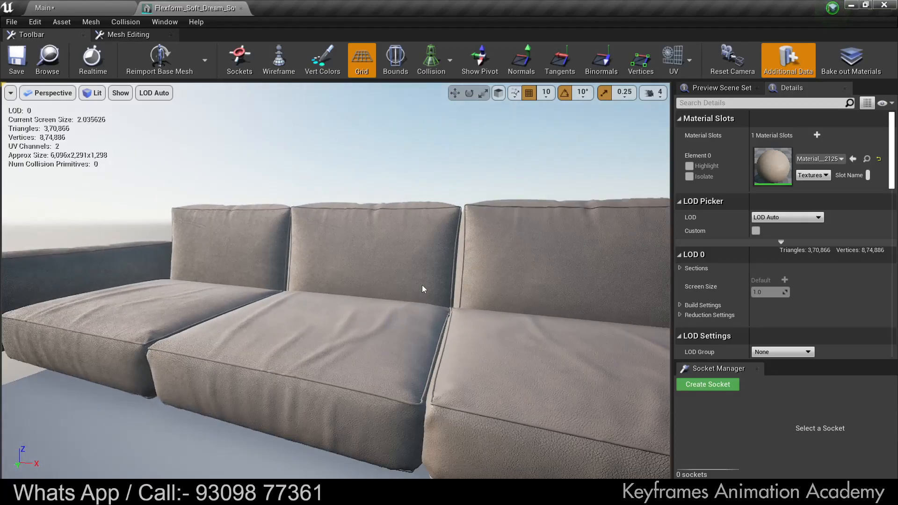
{"action": "mouse_move", "coordinate": [431, 301]}
{"action": "right_mouse_down"}
{"action": "mouse_move", "coordinate": [379, 301]}
{"action": "mouse_move", "coordinate": [425, 303]}
{"action": "right_mouse_up"}
{"action": "left_click_drag", "start_coordinate": [230, 301], "coordinate": [256, 294]}
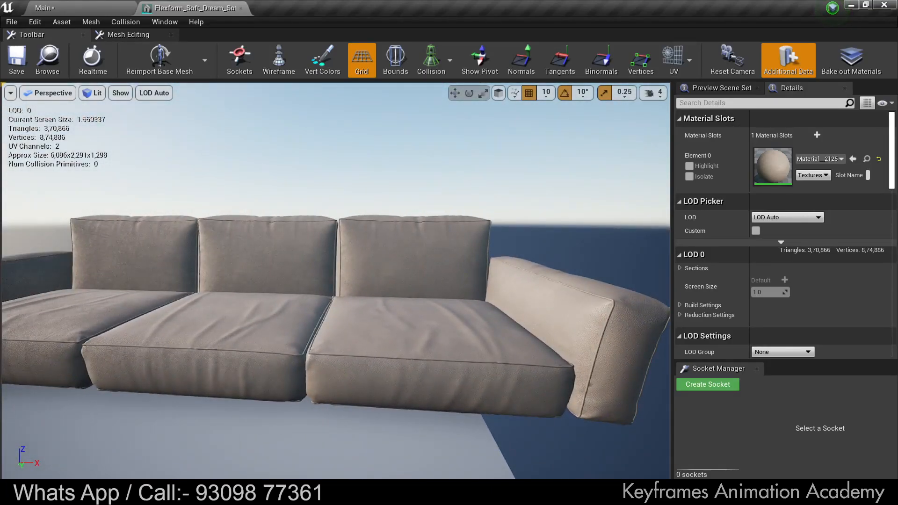
{"action": "left_click_drag", "start_coordinate": [285, 326], "coordinate": [341, 335]}
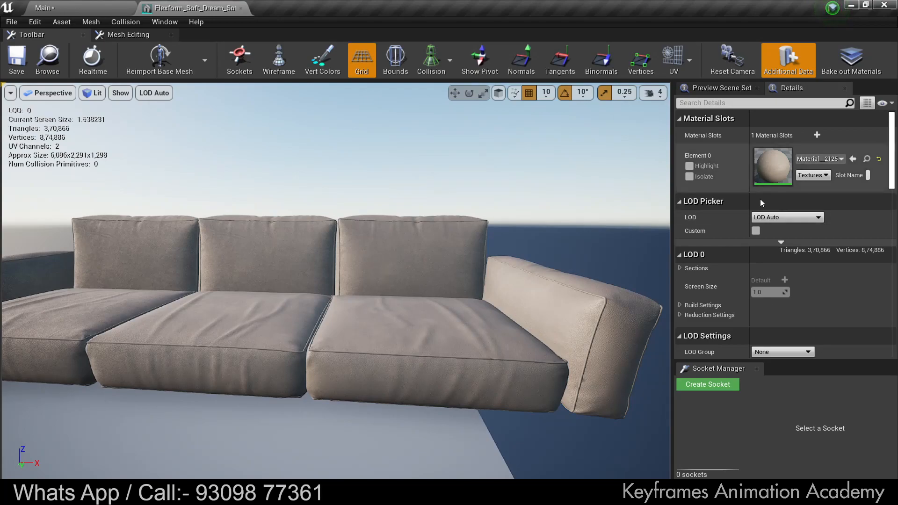
Review the mesh's general lightmap settings and display UV Channel 0, then UV Channel 1 over the preview.
{"action": "left_click_drag", "start_coordinate": [895, 178], "coordinate": [896, 244]}
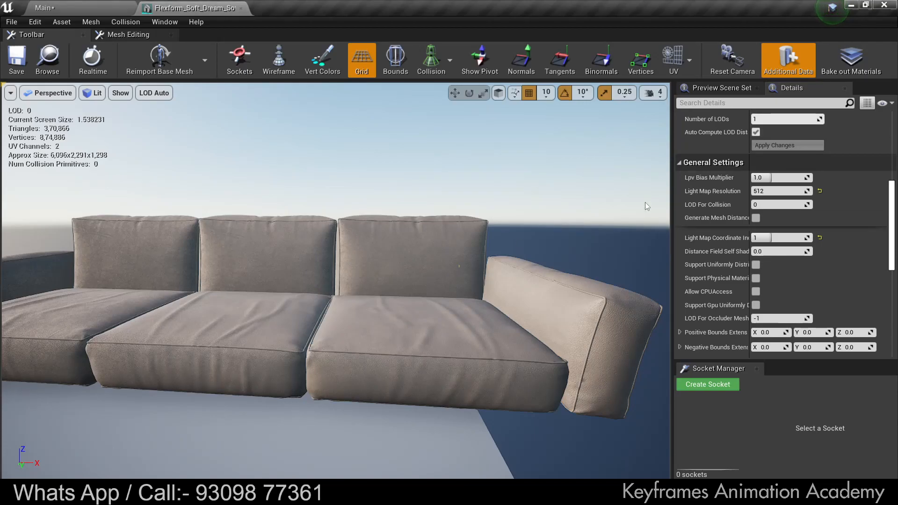
{"action": "left_click", "coordinate": [672, 67]}
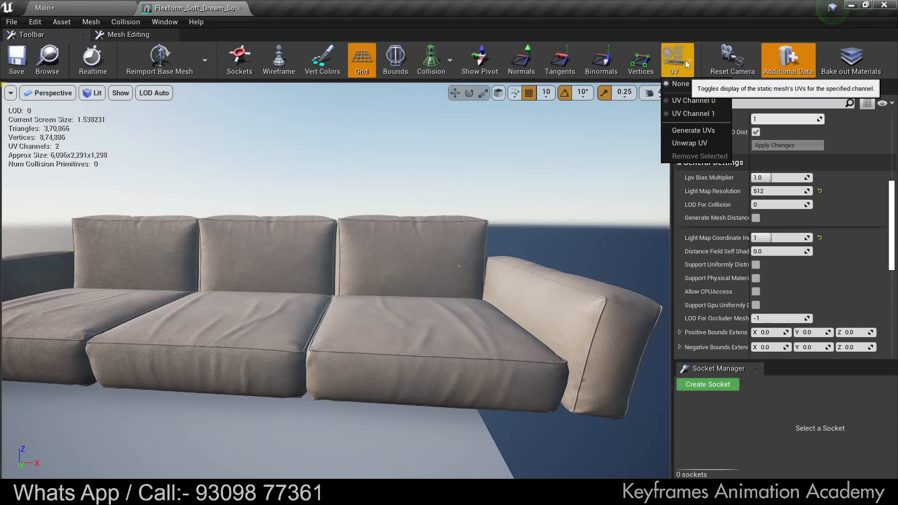
{"action": "left_click", "coordinate": [693, 100]}
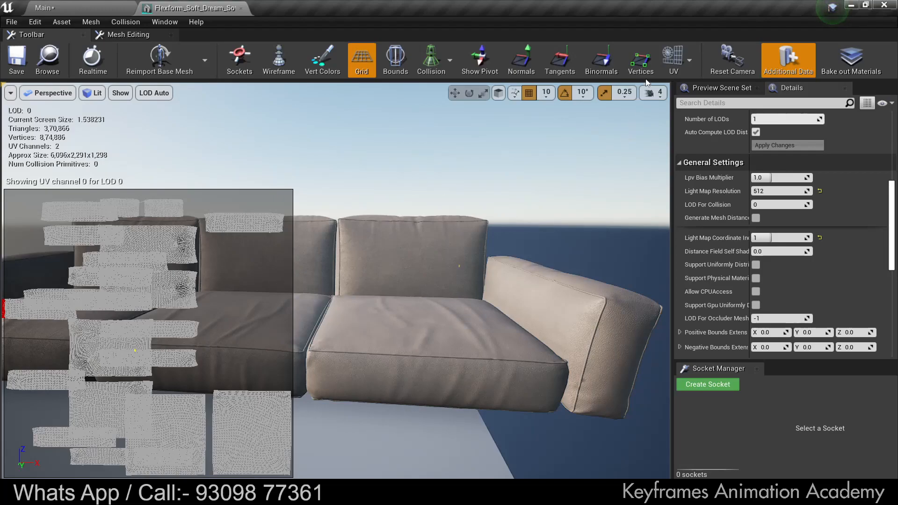
{"action": "left_click", "coordinate": [685, 61]}
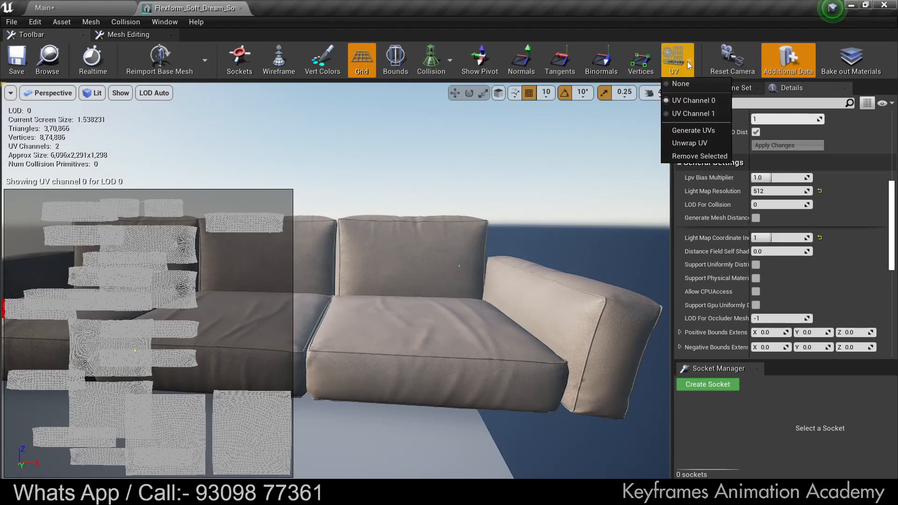
{"action": "left_click", "coordinate": [701, 114]}
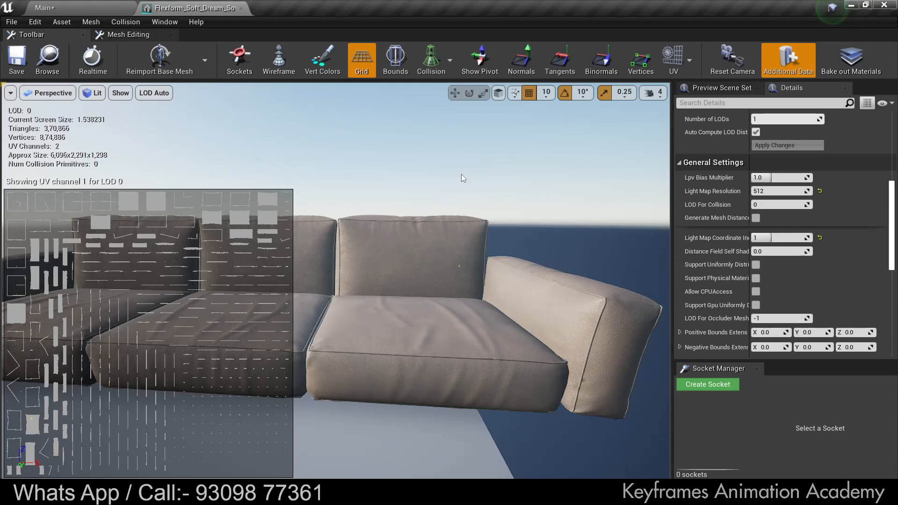
{"action": "left_click", "coordinate": [691, 64]}
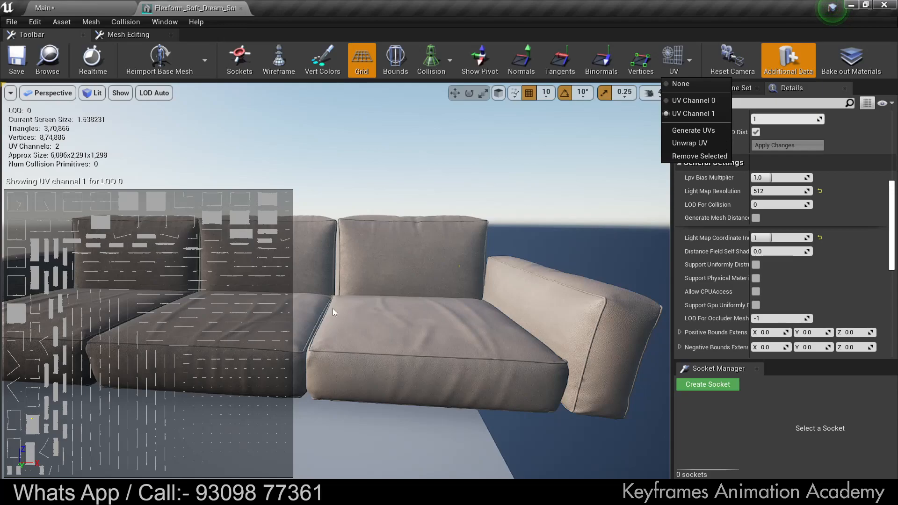
{"action": "left_click", "coordinate": [686, 113]}
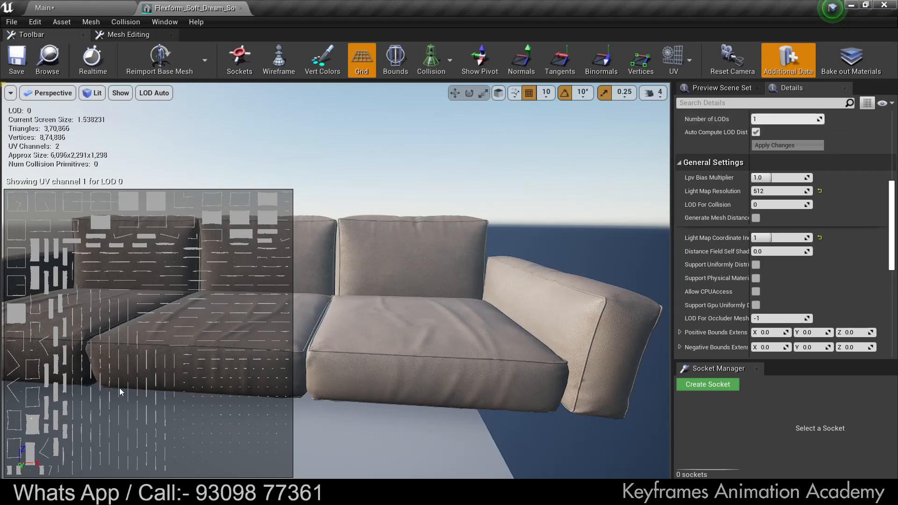
Set the sofa mesh's Min Lightmap Resolution to 32 in the LOD 0 build settings and apply the changes.
{"action": "scroll", "coordinate": [709, 239], "scroll_direction": "up", "scroll_amount": 5}
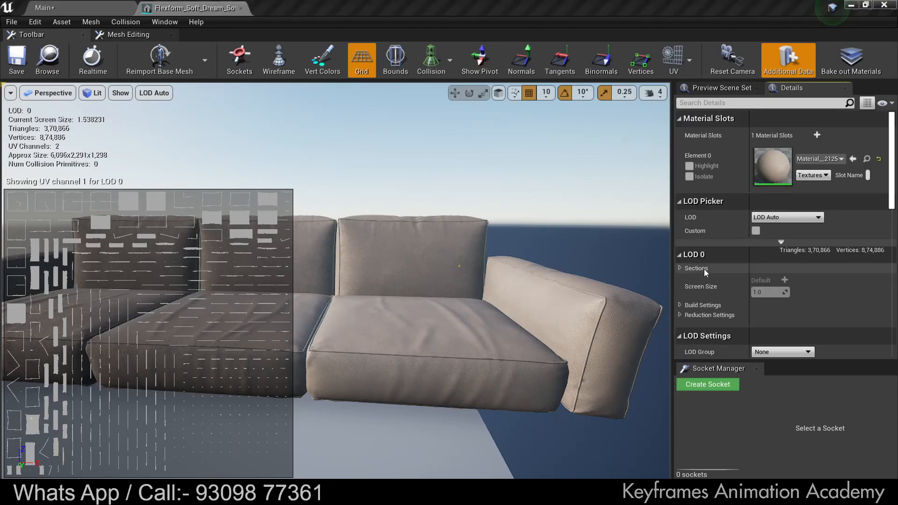
{"action": "left_click", "coordinate": [680, 305]}
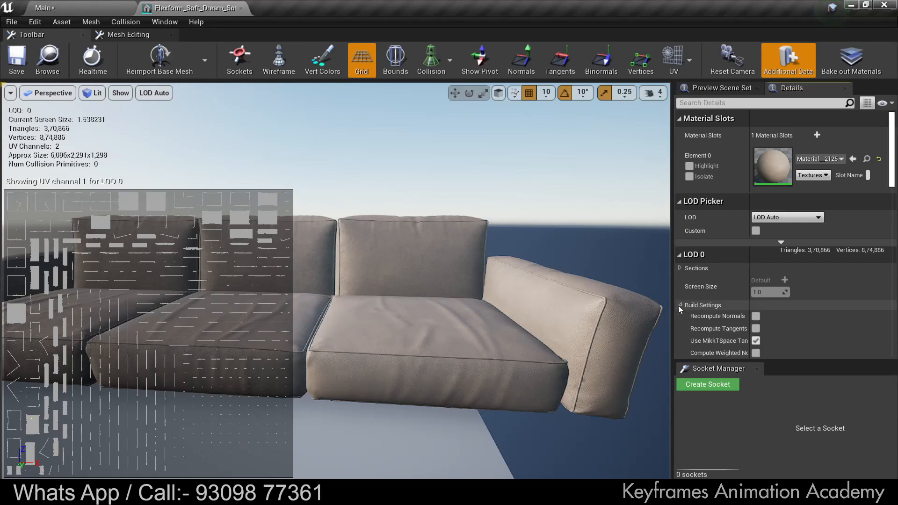
{"action": "left_click_drag", "start_coordinate": [893, 177], "coordinate": [893, 217]}
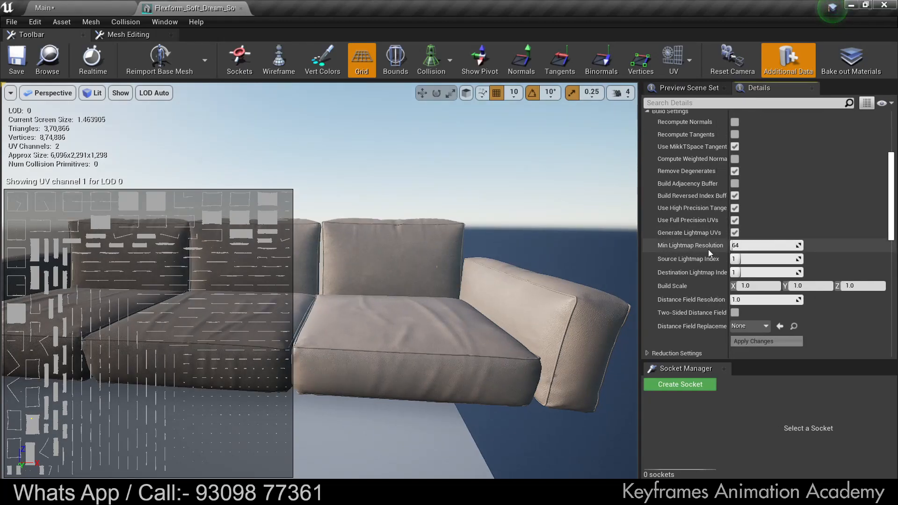
{"action": "left_click", "coordinate": [748, 245]}
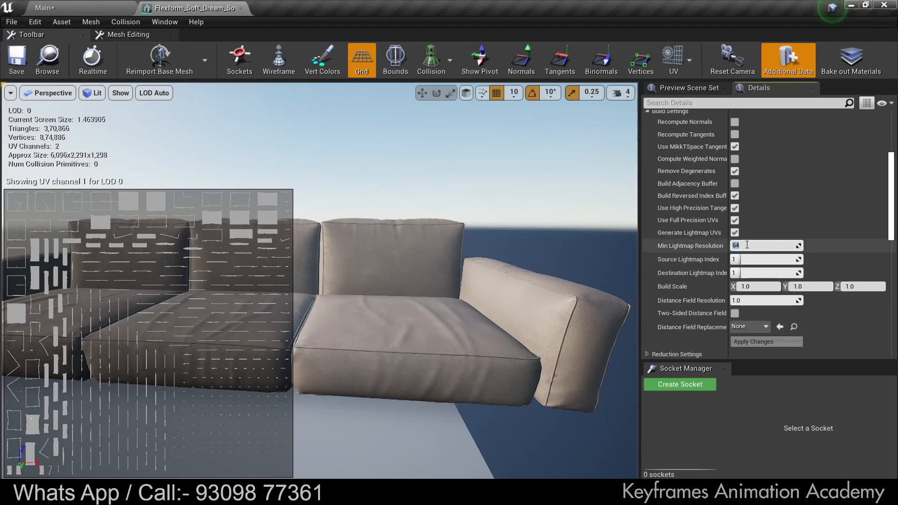
{"action": "type", "text": "32"}
{"action": "key", "text": "Return"}
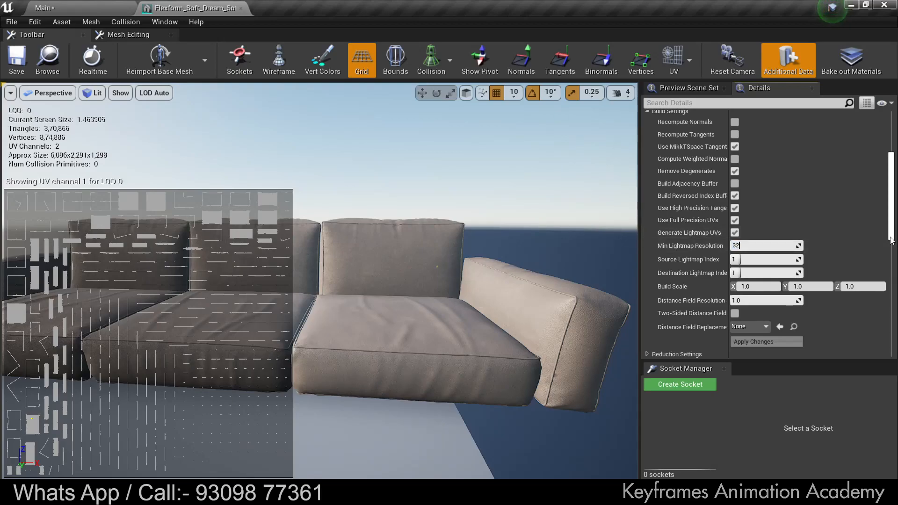
{"action": "scroll", "coordinate": [833, 248], "scroll_direction": "down", "scroll_amount": 3}
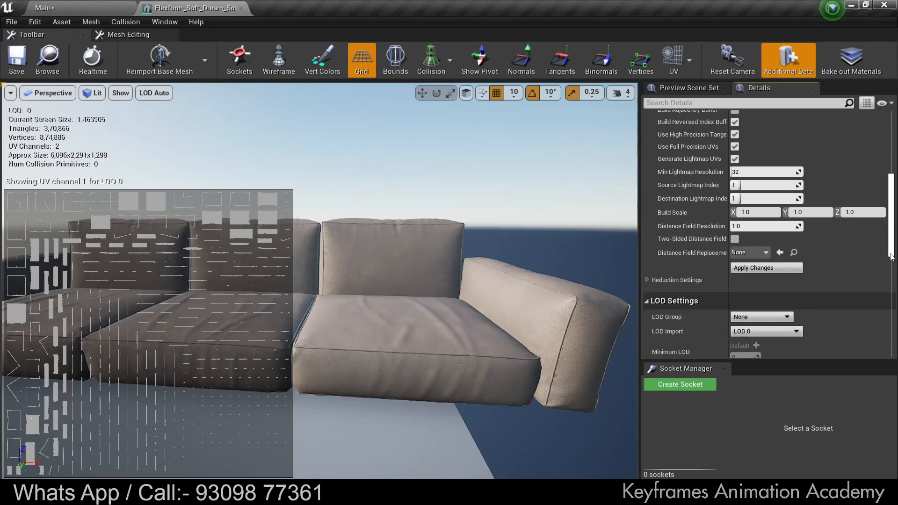
{"action": "left_click", "coordinate": [767, 270]}
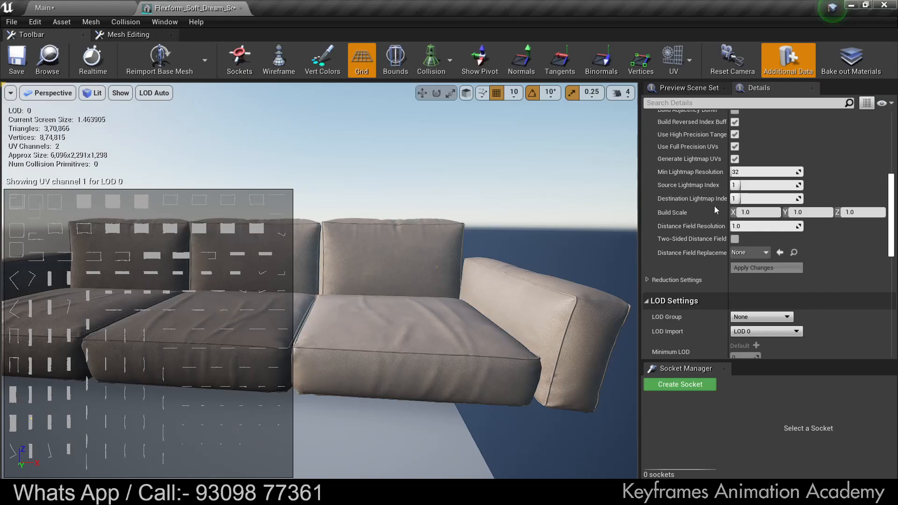
Raise the sofa mesh's Min Lightmap Resolution to 256 and apply the changes.
{"action": "left_click", "coordinate": [747, 171]}
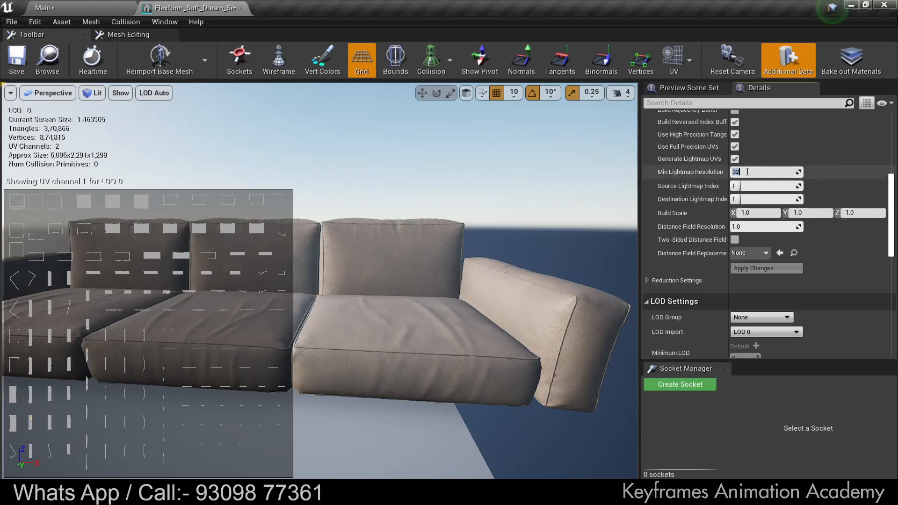
{"action": "type", "text": "512"}
{"action": "key", "text": "Return"}
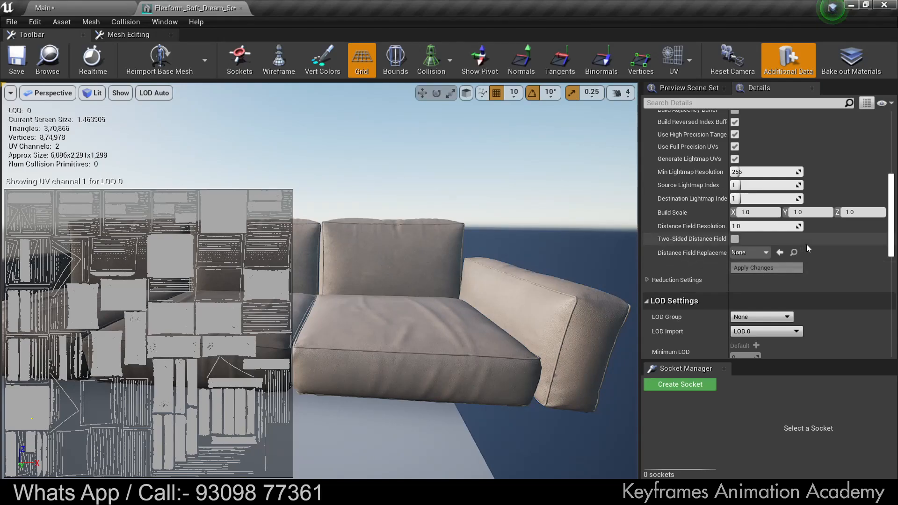
Compare the Light Map Resolution and Light Map Coordinate Index in the mesh's general settings with the displayed UV channel.
{"action": "left_click_drag", "start_coordinate": [891, 242], "coordinate": [891, 297]}
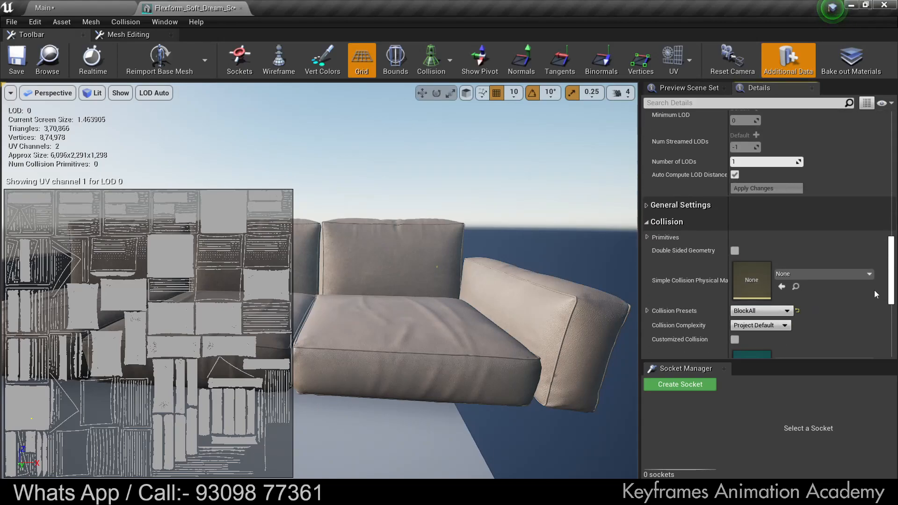
{"action": "left_click", "coordinate": [646, 206]}
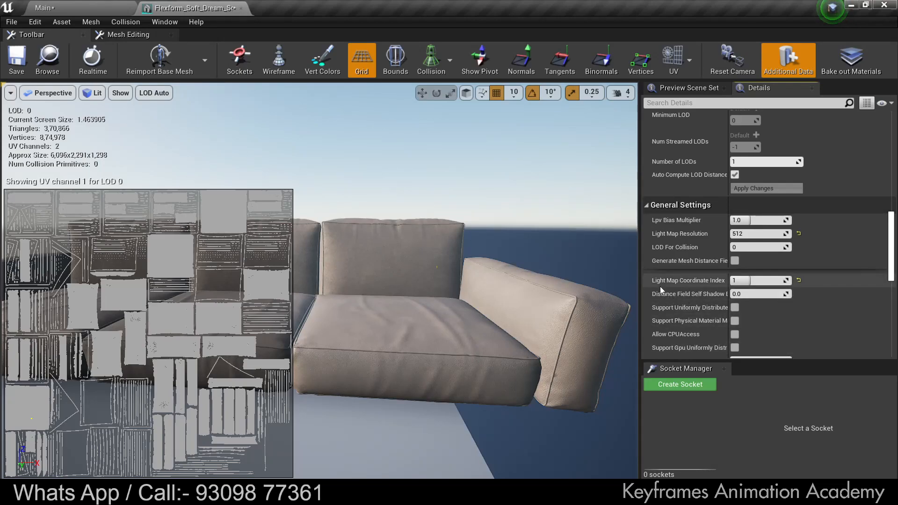
{"action": "left_click", "coordinate": [640, 60]}
{"action": "left_click", "coordinate": [672, 61]}
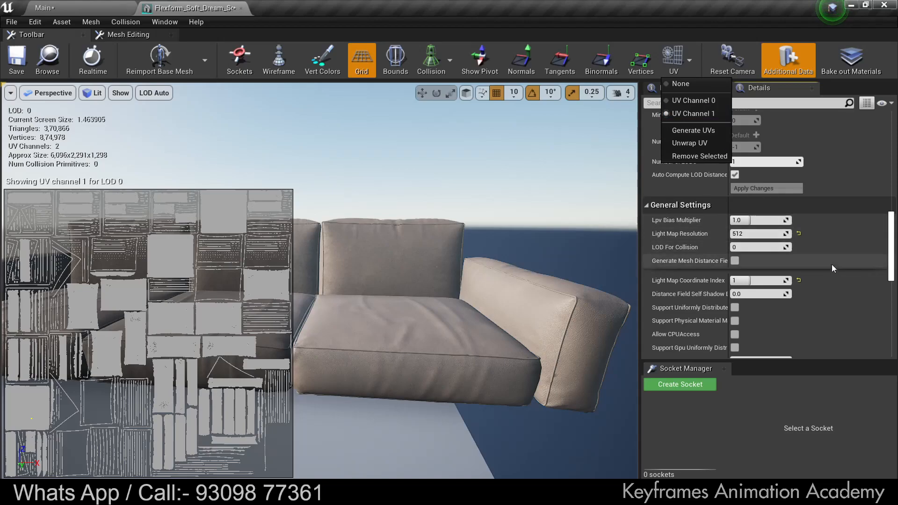
{"action": "left_click", "coordinate": [844, 205]}
{"action": "left_click", "coordinate": [844, 206]}
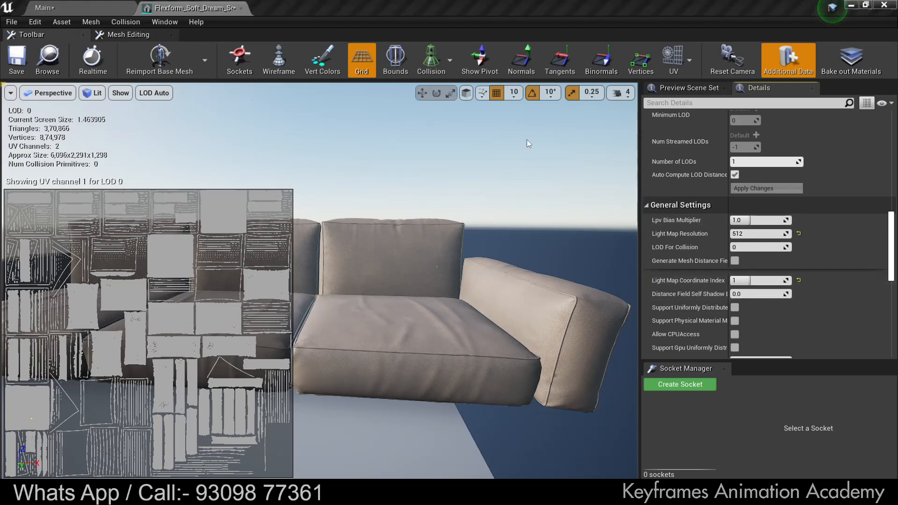
{"action": "left_click", "coordinate": [688, 64]}
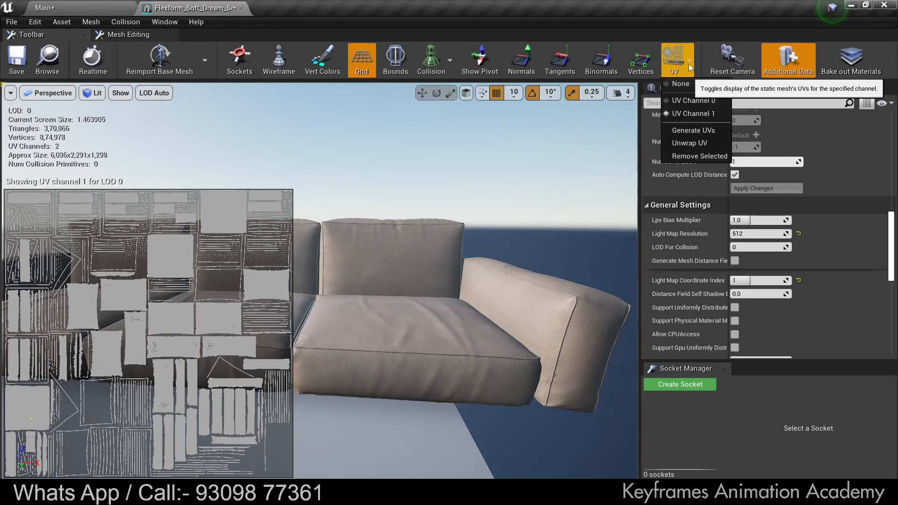
{"action": "left_click", "coordinate": [689, 114]}
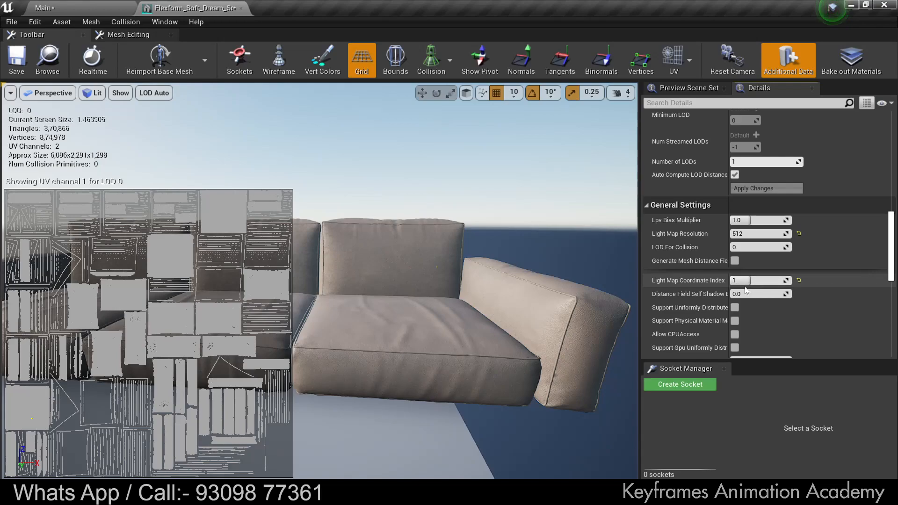
{"action": "left_click", "coordinate": [690, 61]}
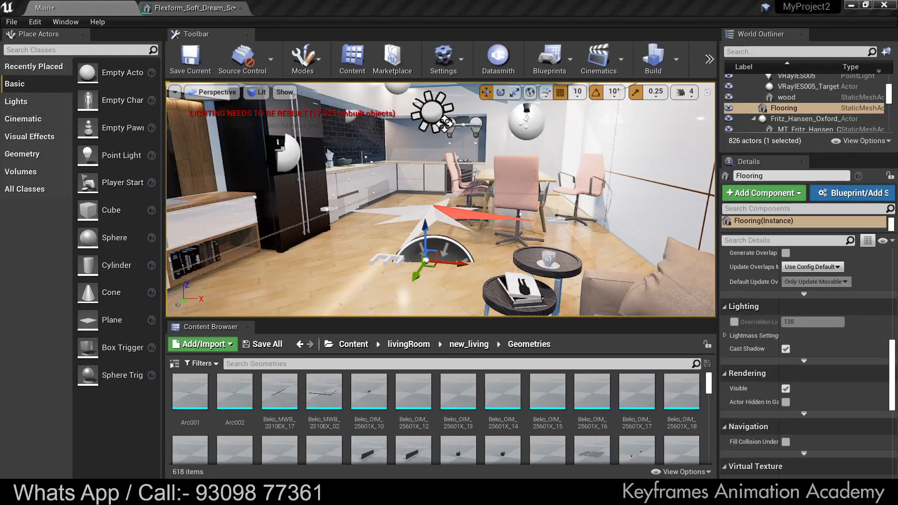
Select the cushion beside the round tables in the main level and switch the viewport to the Lightmap Density view mode.
{"action": "left_click", "coordinate": [660, 295]}
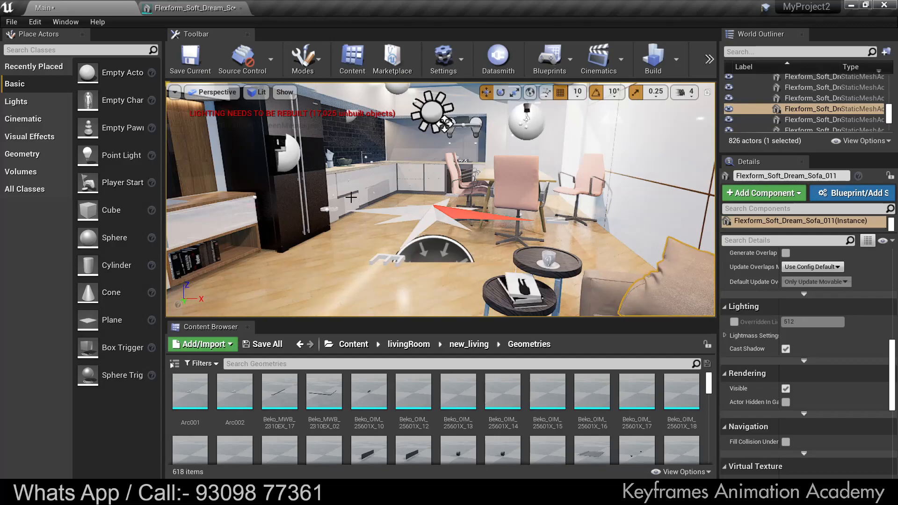
{"action": "left_click", "coordinate": [256, 92]}
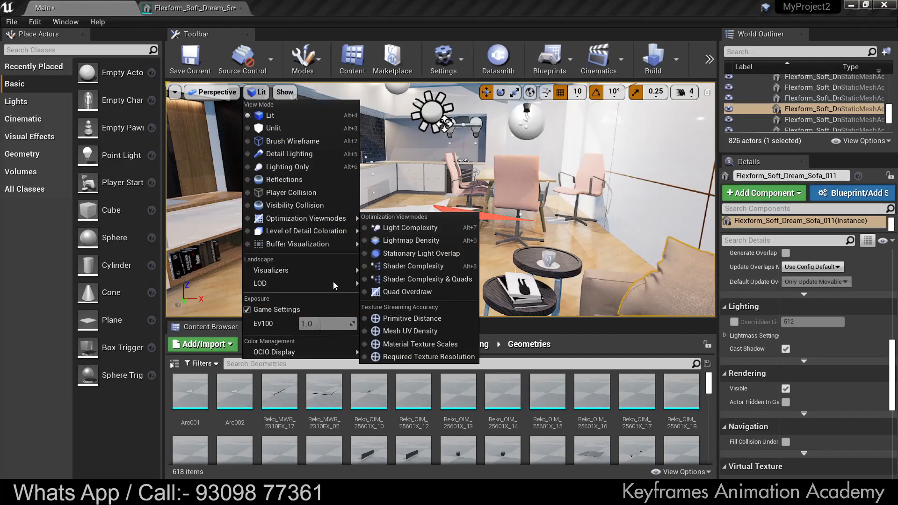
{"action": "mouse_move", "coordinate": [327, 249]}
{"action": "mouse_move", "coordinate": [333, 233]}
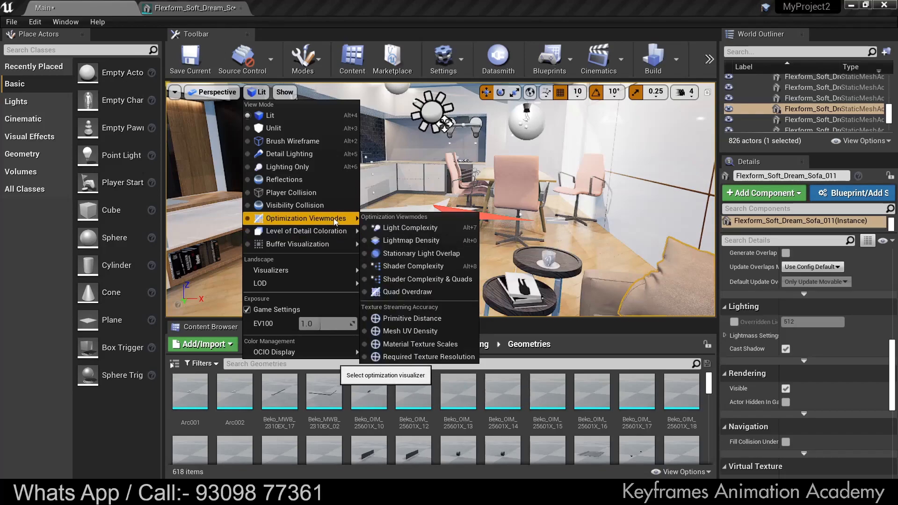
{"action": "left_click", "coordinate": [420, 241]}
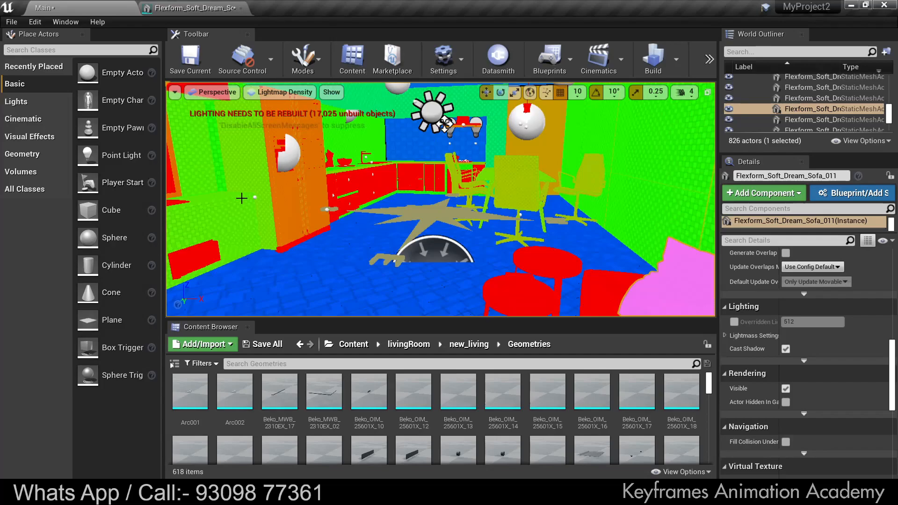
Select the living room flooring and enable its Overridden Light Map Res option.
{"action": "left_click", "coordinate": [322, 276]}
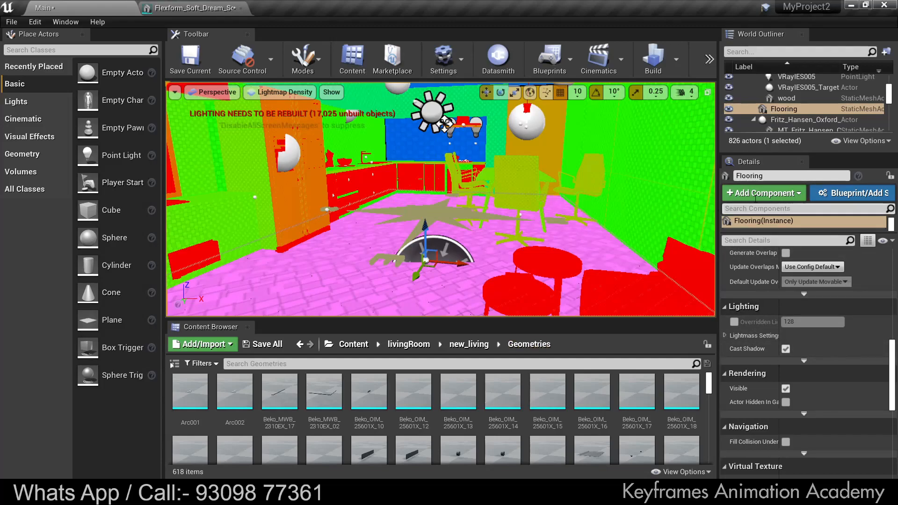
{"action": "left_click_drag", "start_coordinate": [894, 361], "coordinate": [893, 343]}
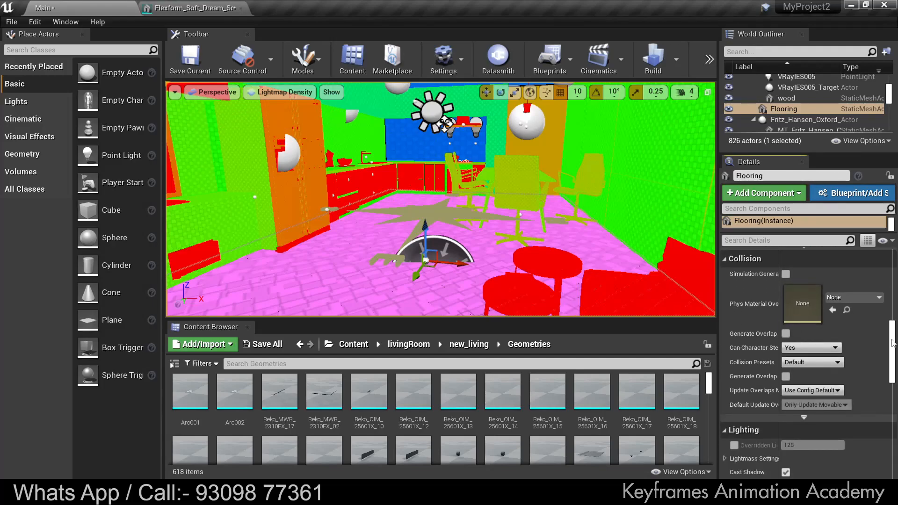
{"action": "left_click", "coordinate": [726, 261]}
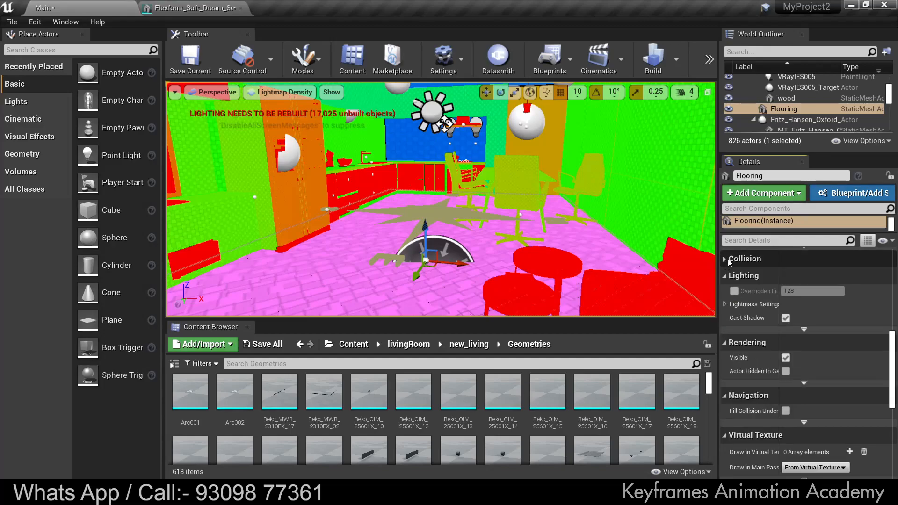
{"action": "left_click", "coordinate": [735, 291]}
{"action": "left_click_drag", "start_coordinate": [779, 256], "coordinate": [815, 259]}
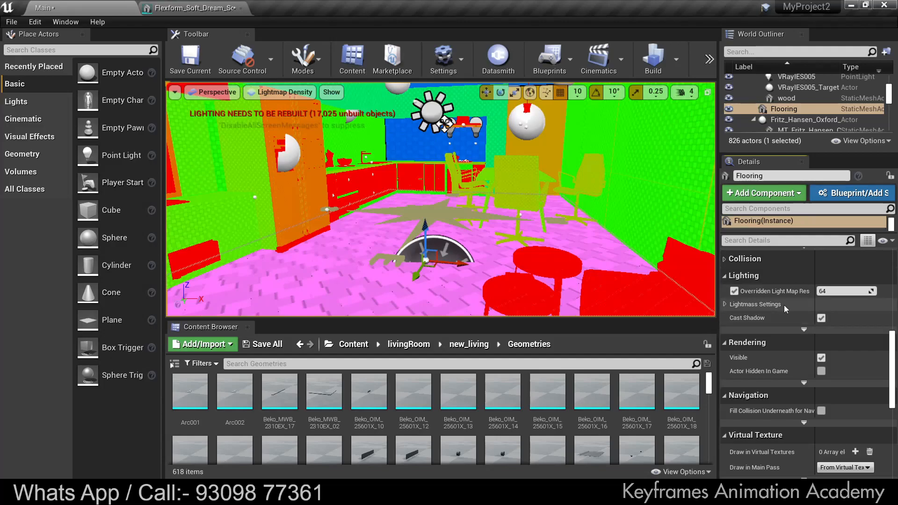
{"action": "mouse_move", "coordinate": [779, 293]}
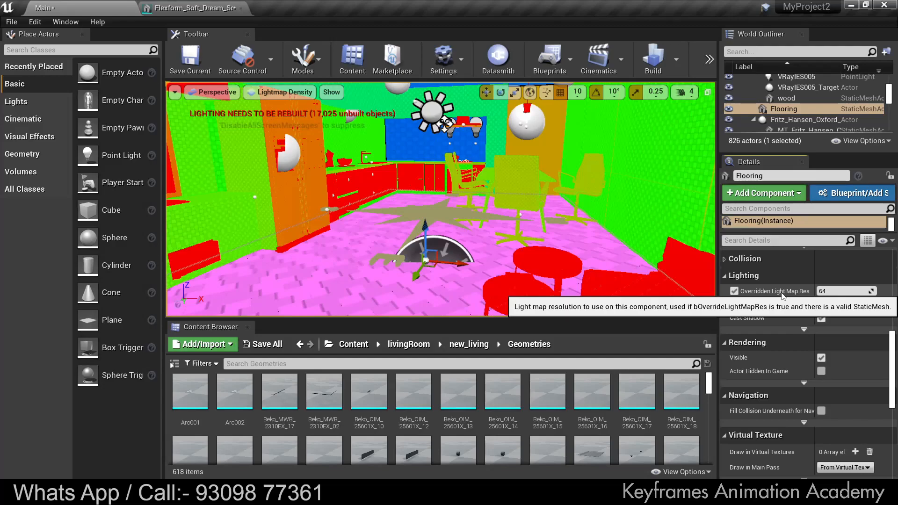
Set the flooring's overridden lightmap resolution to 512 and select the walls to compare the density colours.
{"action": "left_click", "coordinate": [842, 291]}
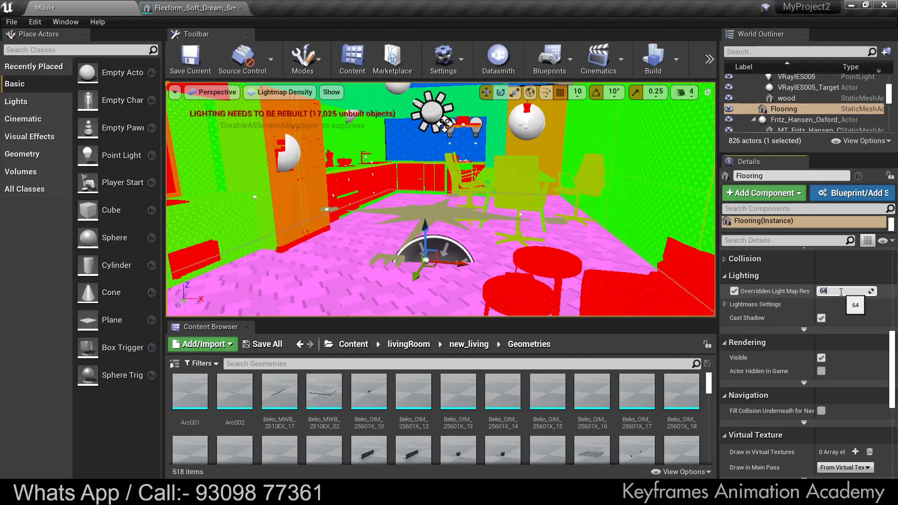
{"action": "type", "text": "12"}
{"action": "key", "text": "BackSpace"}
{"action": "key", "text": "BackSpace"}
{"action": "type", "text": "512"}
{"action": "key", "text": "Return"}
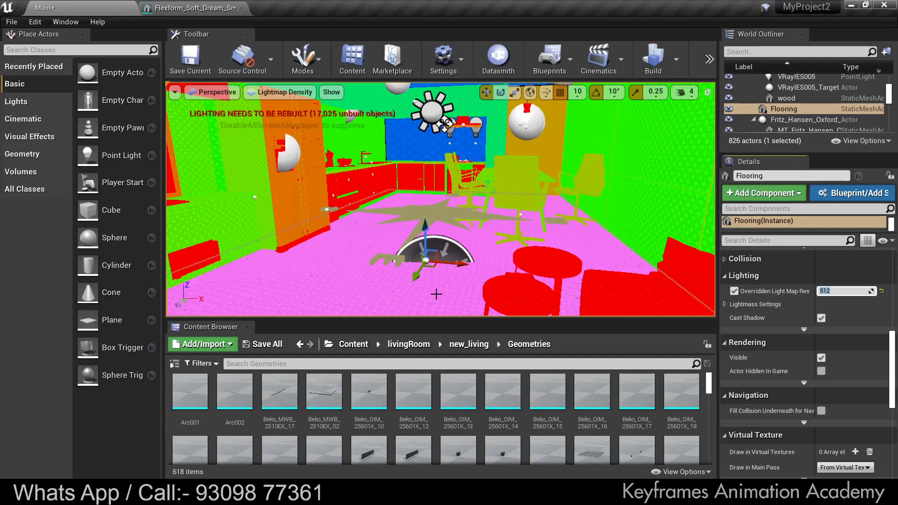
{"action": "left_click", "coordinate": [645, 195]}
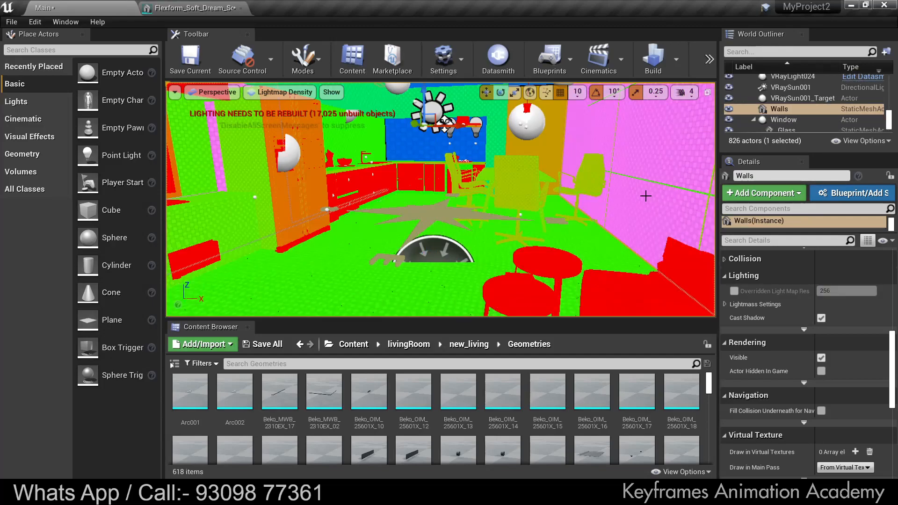
Lower the flooring's overridden lightmap resolution to 32 and compare its density colour with the walls.
{"action": "left_click", "coordinate": [397, 287]}
{"action": "left_click", "coordinate": [734, 291]}
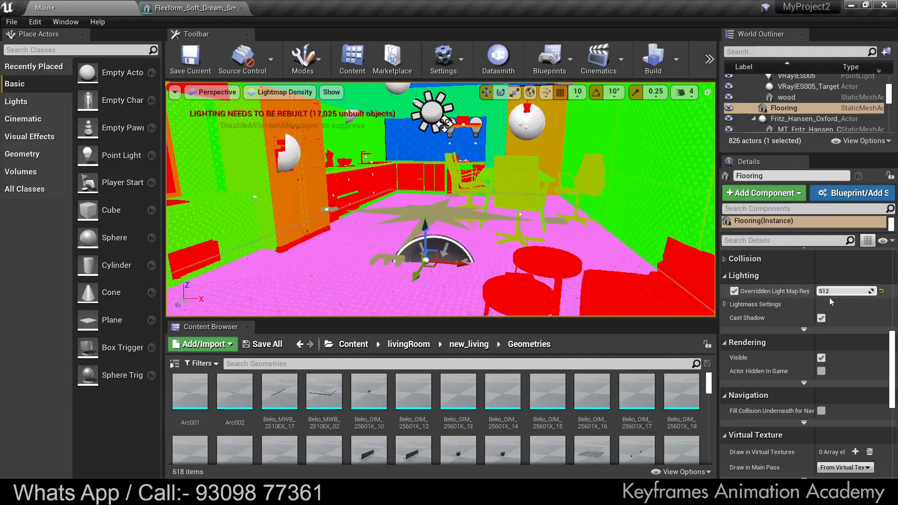
{"action": "left_click", "coordinate": [842, 290]}
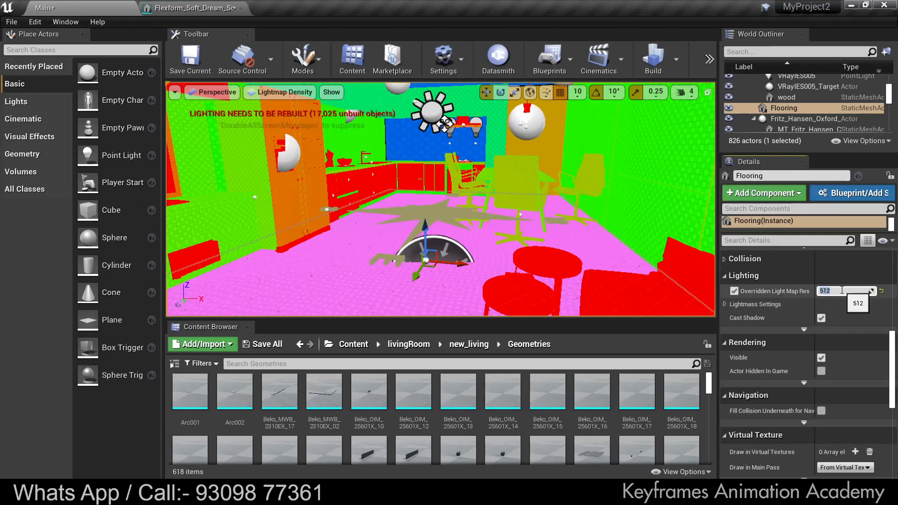
{"action": "type", "text": "32"}
{"action": "key", "text": "Return"}
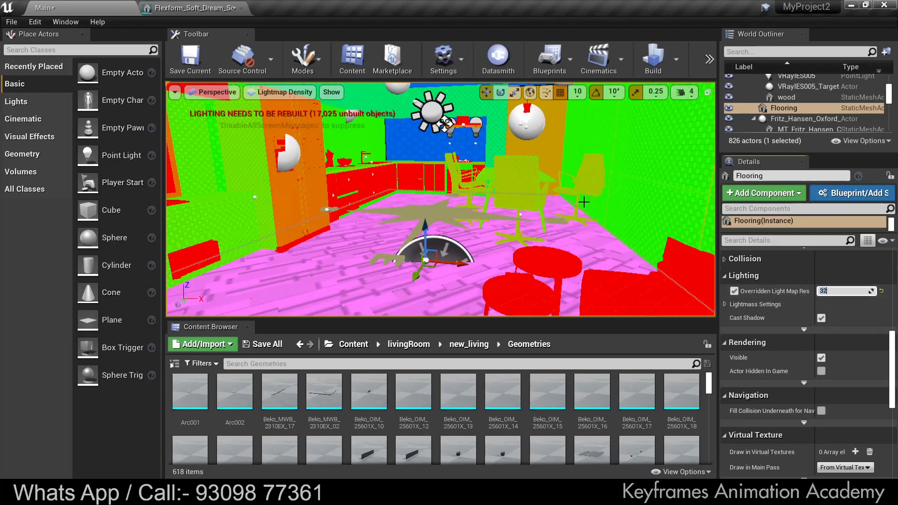
{"action": "left_click", "coordinate": [648, 213]}
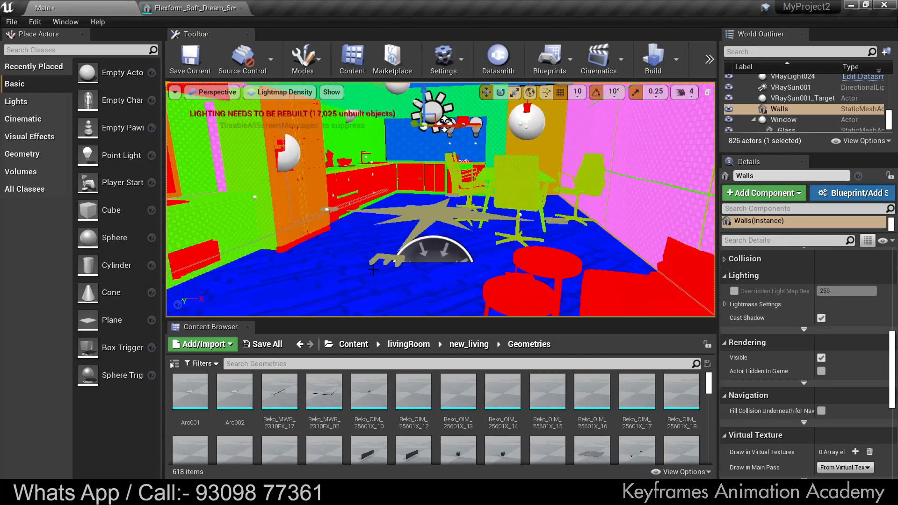
Set the overridden lightmap resolution to 256 on both the walls and the flooring.
{"action": "left_click", "coordinate": [734, 291]}
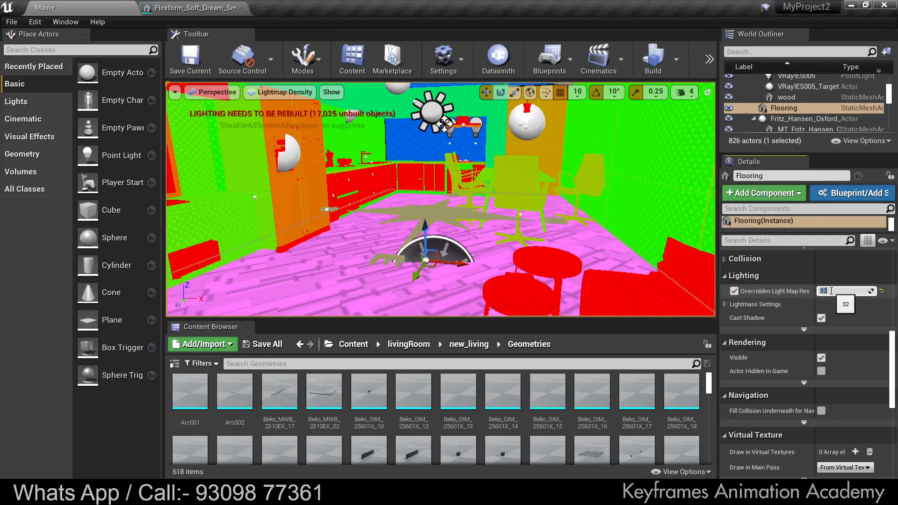
{"action": "left_click", "coordinate": [831, 291]}
{"action": "type", "text": "256"}
{"action": "left_click", "coordinate": [670, 173]}
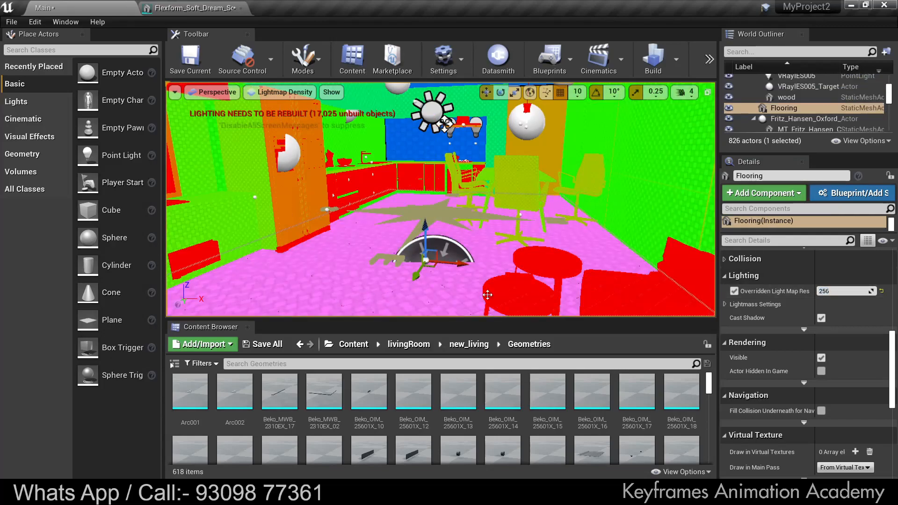
Raise the flooring's overridden lightmap resolution to 512 and check it against the walls.
{"action": "left_click", "coordinate": [834, 291]}
{"action": "type", "text": "512"}
{"action": "key", "text": "Return"}
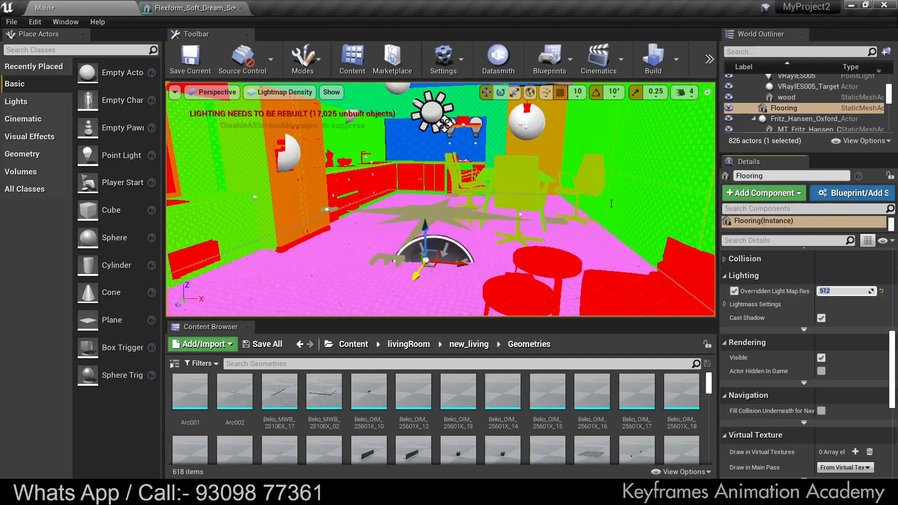
{"action": "left_click", "coordinate": [598, 197]}
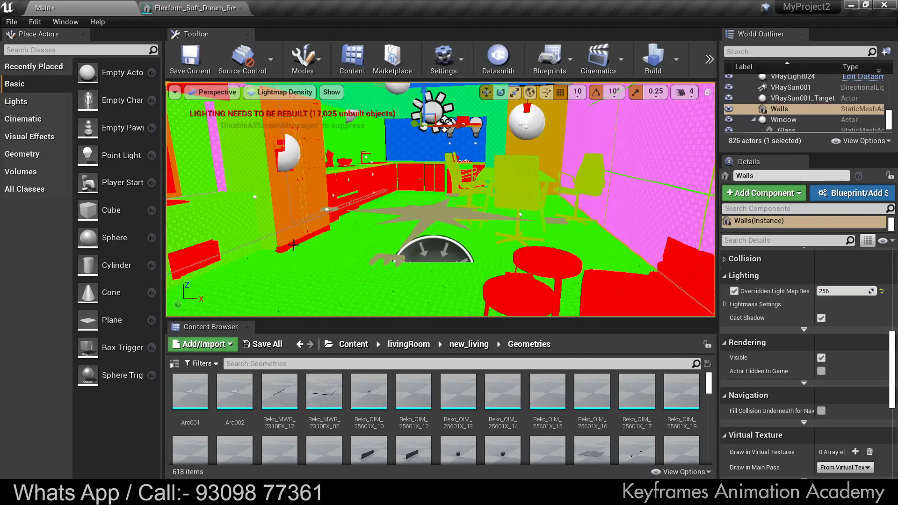
Override the lightmap resolution of the cube behind the kitchen counter with 256.
{"action": "left_click", "coordinate": [425, 146]}
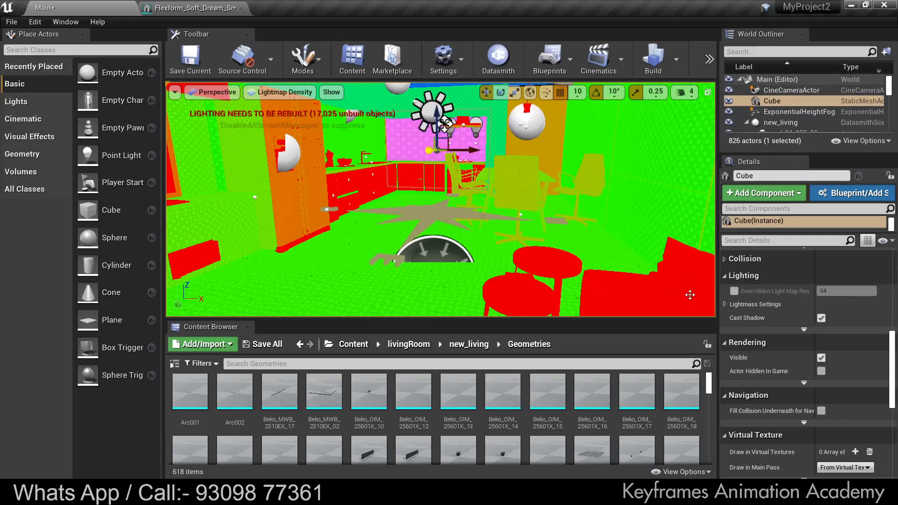
{"action": "left_click", "coordinate": [734, 291]}
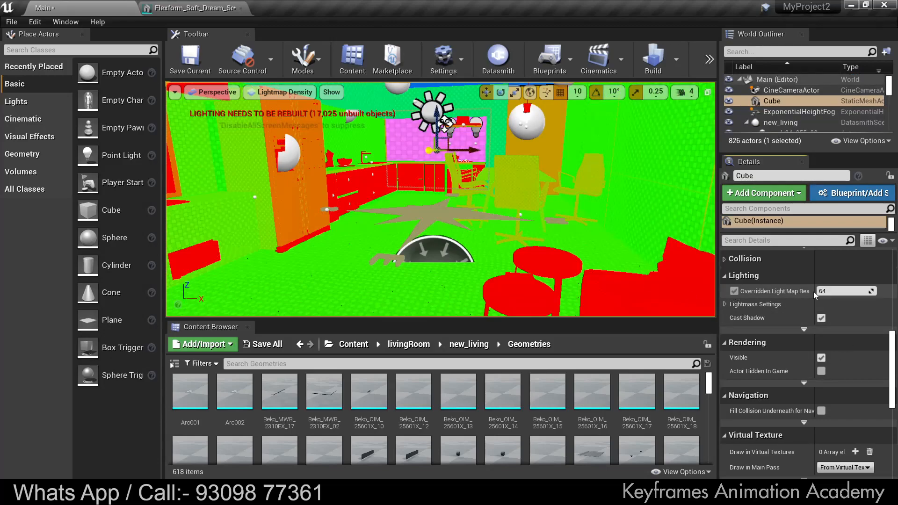
{"action": "left_click", "coordinate": [849, 291]}
{"action": "type", "text": "256"}
{"action": "key", "text": "Return"}
Select the ceiling and enable its lightmap resolution override.
{"action": "left_click", "coordinate": [414, 241]}
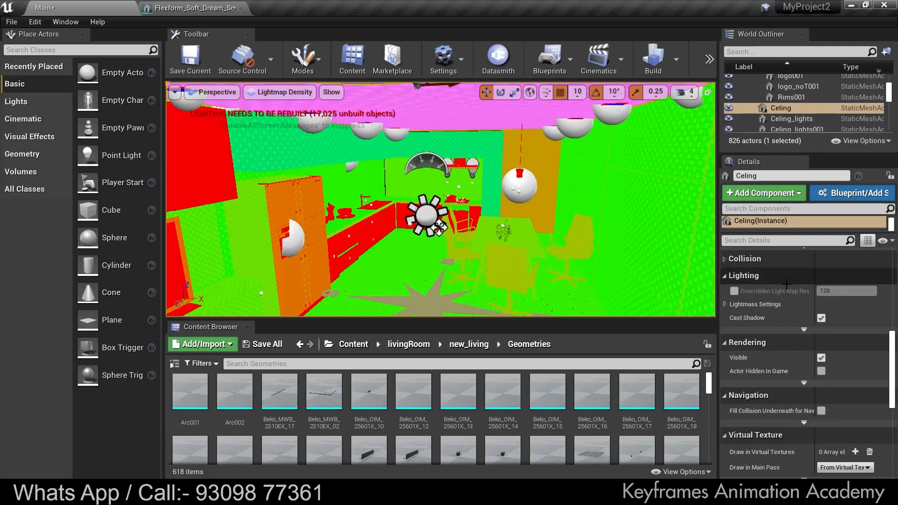
{"action": "left_click", "coordinate": [734, 291]}
{"action": "left_click", "coordinate": [830, 291]}
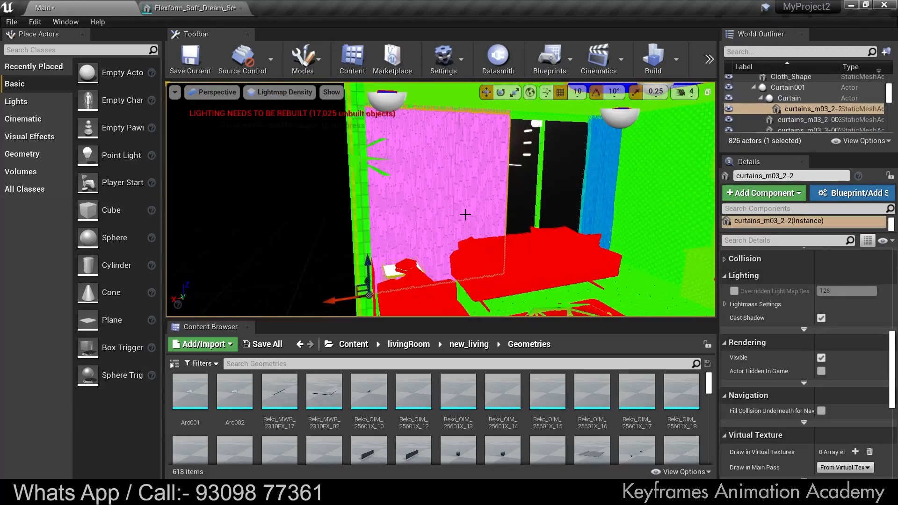
Override the lightmap resolution of the window curtain, entering 512 first and finally 1024.
{"action": "left_click", "coordinate": [734, 291]}
{"action": "left_click", "coordinate": [833, 291]}
{"action": "type", "text": "512"}
{"action": "left_click", "coordinate": [597, 214]}
{"action": "left_click", "coordinate": [374, 201]}
{"action": "left_click", "coordinate": [839, 291]}
{"action": "type", "text": "1024"}
{"action": "key", "text": "Return"}
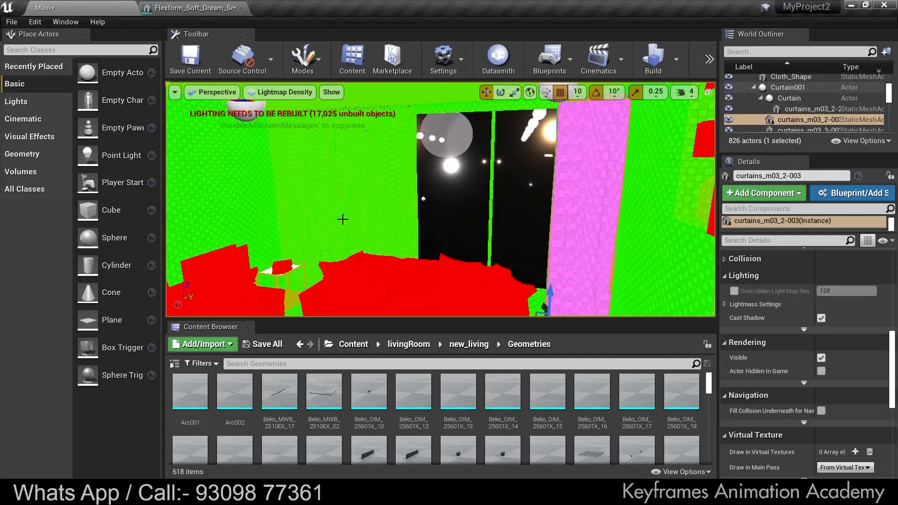
Enable the lightmap resolution override on a cushion and the body of the sofa by the window.
{"action": "left_click", "coordinate": [552, 207]}
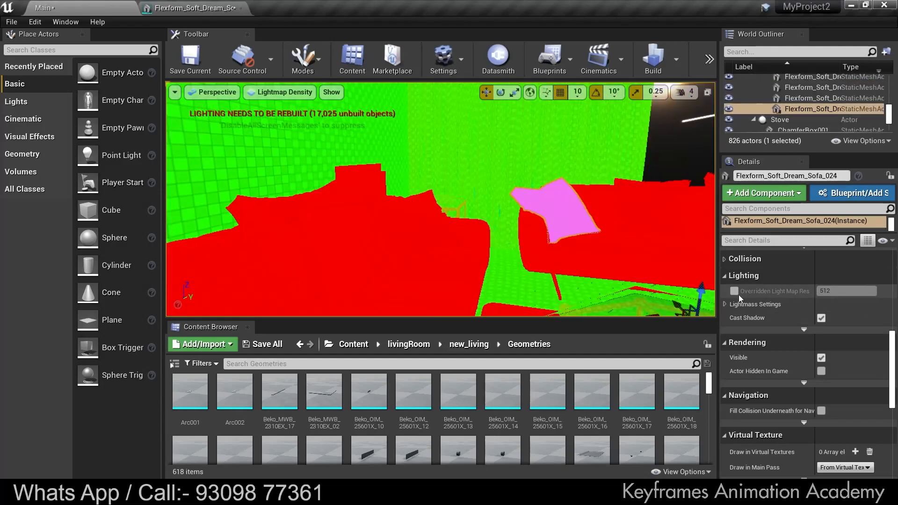
{"action": "left_click", "coordinate": [734, 291]}
{"action": "left_click", "coordinate": [662, 258]}
{"action": "left_click", "coordinate": [734, 290]}
{"action": "middle_click_drag", "start_coordinate": [655, 235], "coordinate": [704, 236]}
{"action": "right_click_drag", "start_coordinate": [656, 234], "coordinate": [687, 235]}
Enable the lightmap resolution override on the window sofa's two remaining cushions and its legs.
{"action": "left_click", "coordinate": [536, 210]}
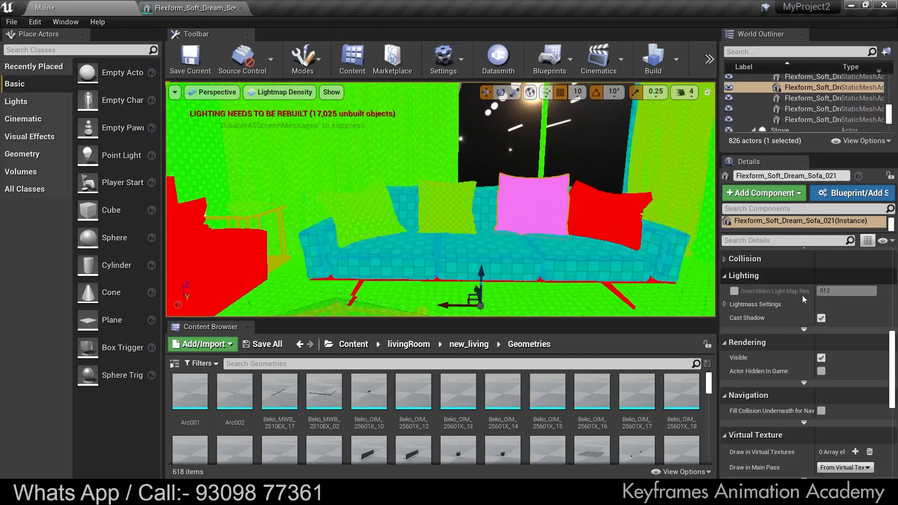
{"action": "left_click", "coordinate": [734, 291]}
{"action": "left_click", "coordinate": [612, 212]}
{"action": "left_click", "coordinate": [734, 291]}
{"action": "left_click", "coordinate": [669, 255]}
{"action": "left_click", "coordinate": [614, 291]}
{"action": "left_click", "coordinate": [735, 291]}
Try overridden lightmap resolutions of 32 and 256 on the body of the window sofa.
{"action": "left_click", "coordinate": [562, 262]}
{"action": "left_click", "coordinate": [849, 291]}
{"action": "type", "text": "32"}
{"action": "key", "text": "Return"}
{"action": "left_click", "coordinate": [829, 291]}
{"action": "type", "text": "256"}
{"action": "left_click", "coordinate": [613, 213]}
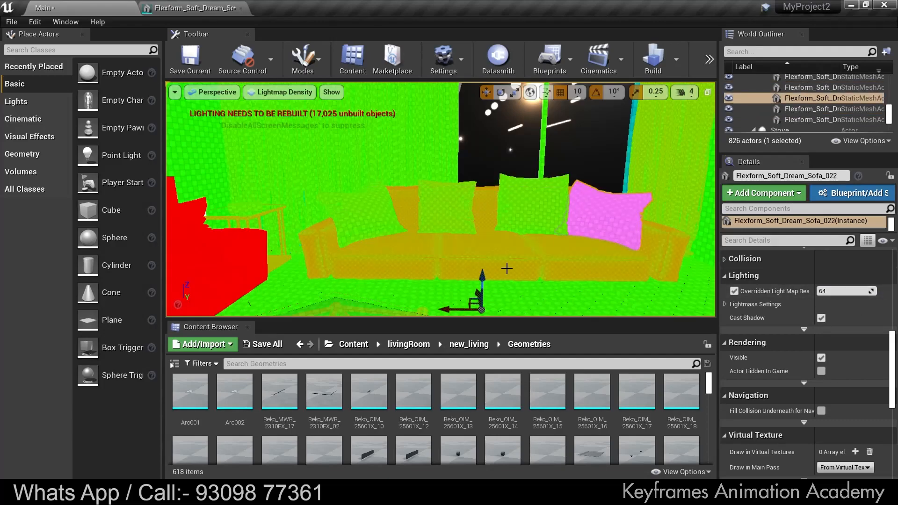
Set the overridden lightmap resolution of the window sofa's body to 128.
{"action": "left_click", "coordinate": [507, 267]}
{"action": "left_click", "coordinate": [840, 291]}
{"action": "type", "text": "128"}
{"action": "left_click", "coordinate": [535, 210]}
Enable the lightmap resolution override on the front cushions of the adjacent sofa.
{"action": "left_click", "coordinate": [272, 225]}
{"action": "left_click", "coordinate": [734, 292]}
{"action": "left_click", "coordinate": [356, 212]}
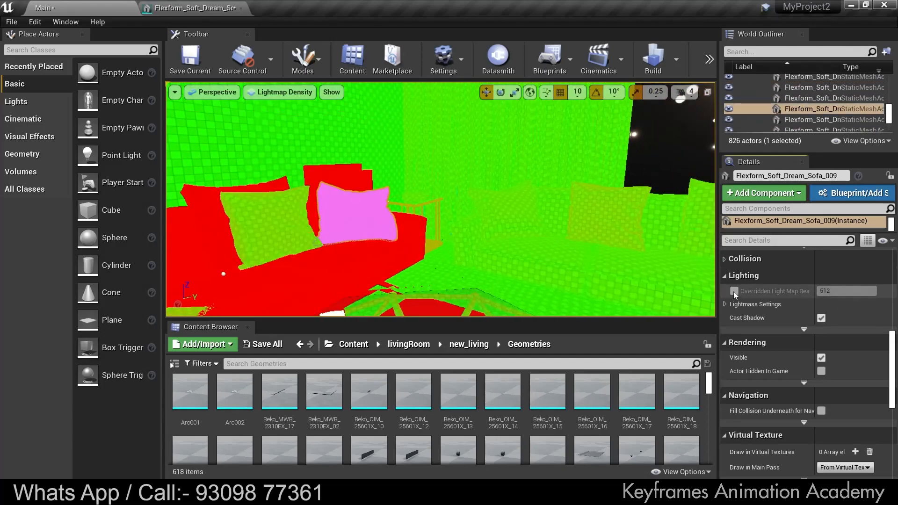
{"action": "left_click", "coordinate": [734, 292]}
Select the adjacent sofa's remaining cushions in groups and enable their lightmap resolution override.
{"action": "left_click", "coordinate": [334, 176]}
{"action": "left_click", "coordinate": [369, 184], "text": "ctrl"}
{"action": "left_click", "coordinate": [734, 266]}
{"action": "left_click", "coordinate": [262, 187]}
{"action": "left_click", "coordinate": [272, 285], "text": "ctrl"}
{"action": "left_click", "coordinate": [734, 242]}
{"action": "right_click_drag", "start_coordinate": [439, 225], "coordinate": [346, 225]}
{"action": "left_click", "coordinate": [354, 223]}
{"action": "left_click", "coordinate": [248, 238], "text": "ctrl"}
{"action": "left_click", "coordinate": [735, 252]}
Set the overridden lightmap resolution of the adjacent sofa's body parts to 128.
{"action": "left_click", "coordinate": [477, 279]}
{"action": "left_click", "coordinate": [341, 253]}
{"action": "left_click", "coordinate": [840, 302]}
{"action": "type", "text": "128"}
{"action": "key", "text": "Return"}
{"action": "left_click", "coordinate": [551, 279]}
{"action": "left_click", "coordinate": [848, 292]}
{"action": "type", "text": "128"}
{"action": "key", "text": "Return"}
Enable the lightmap resolution override on the coffee table frame.
{"action": "left_click", "coordinate": [567, 294]}
{"action": "left_click", "coordinate": [568, 290]}
{"action": "left_click", "coordinate": [568, 294]}
{"action": "left_click", "coordinate": [735, 290]}
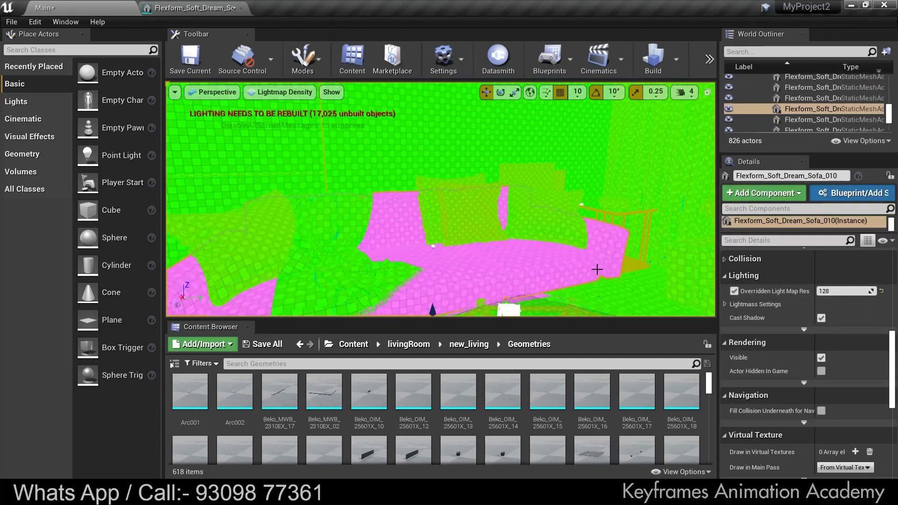
Select the round side table parts together and enable their lightmap resolution override.
{"action": "scroll", "coordinate": [515, 261], "scroll_direction": "down", "scroll_amount": 5}
{"action": "left_click", "coordinate": [319, 239]}
{"action": "left_click", "coordinate": [336, 233], "text": "ctrl"}
{"action": "left_click", "coordinate": [352, 251], "text": "ctrl"}
{"action": "left_click", "coordinate": [345, 261], "text": "ctrl"}
{"action": "left_click", "coordinate": [734, 306]}
{"action": "scroll", "coordinate": [477, 271], "scroll_direction": "up", "scroll_amount": 5}
{"action": "left_click", "coordinate": [509, 298]}
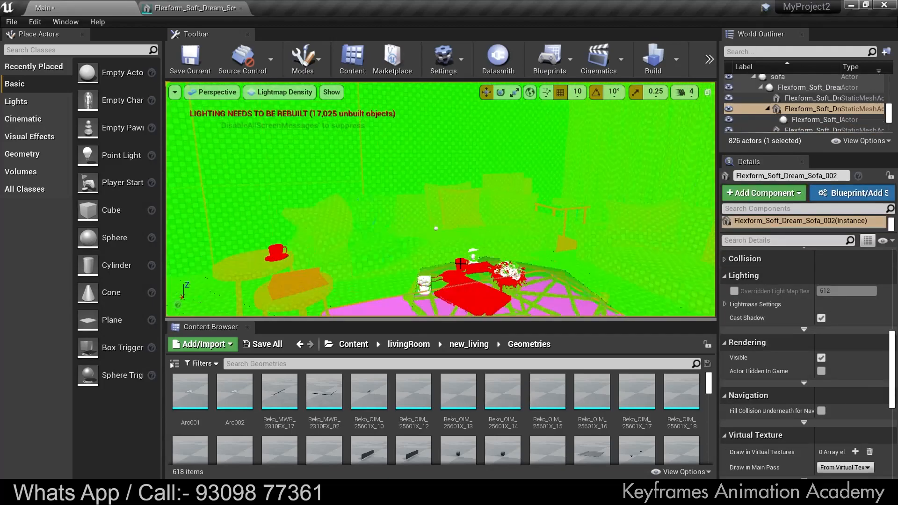
{"action": "left_click", "coordinate": [470, 291]}
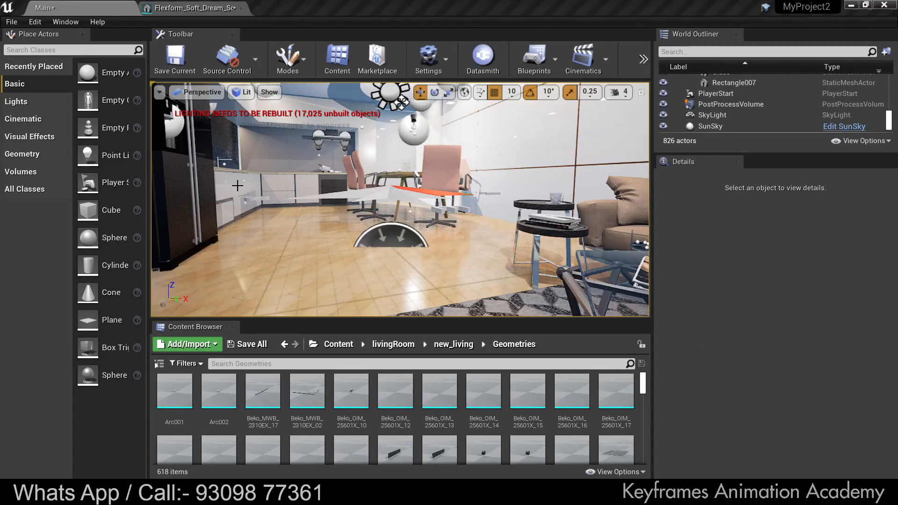
Switch the viewport to the Unlit view mode and view the living room without lighting.
{"action": "left_click", "coordinate": [247, 93]}
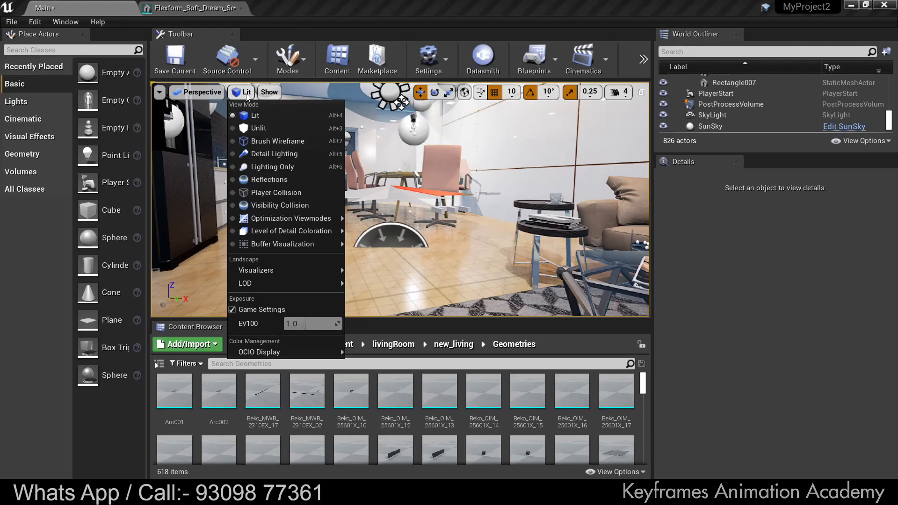
{"action": "left_click", "coordinate": [253, 128]}
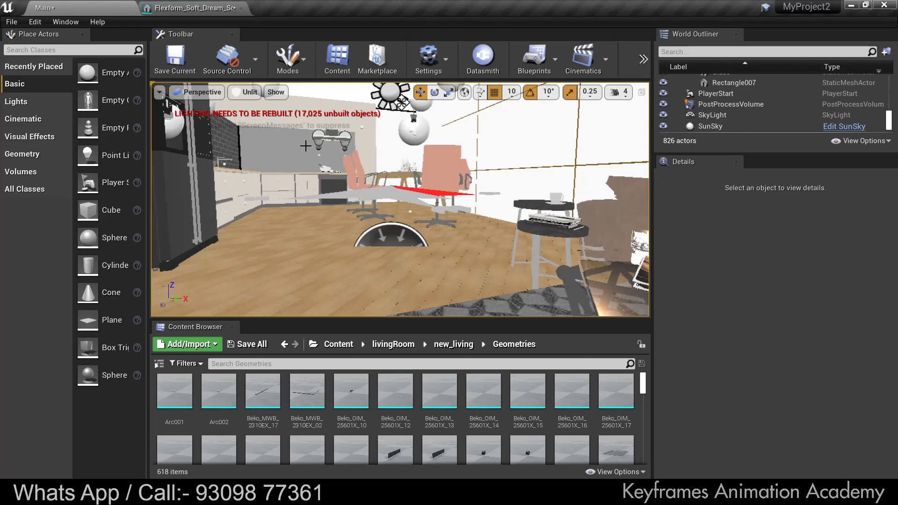
{"action": "right_click_drag", "start_coordinate": [326, 232], "coordinate": [204, 232]}
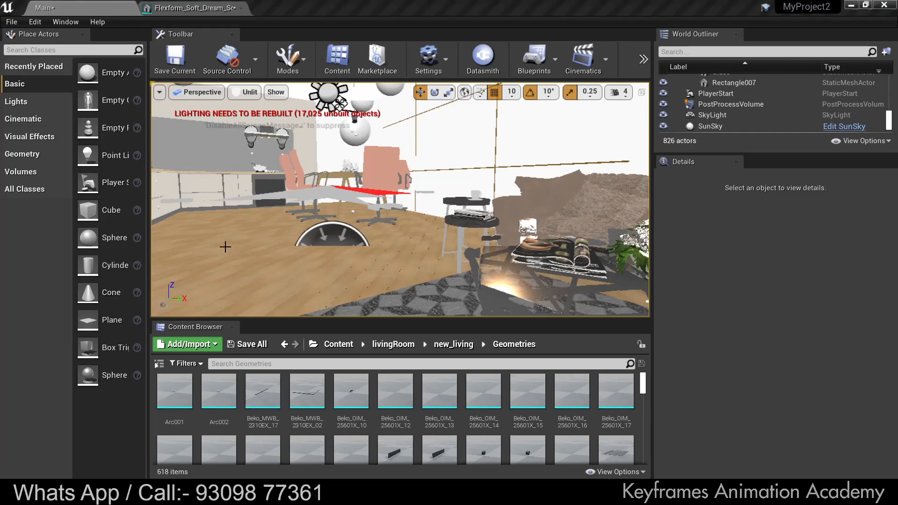
Place a Sphere on the living room floor and set its scale to 0.5 on all three axes.
{"action": "left_click_drag", "start_coordinate": [87, 239], "coordinate": [302, 263]}
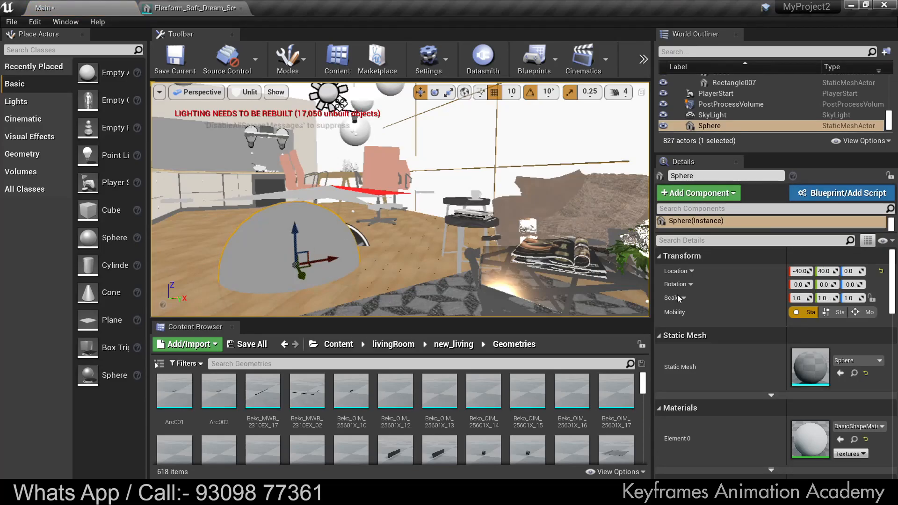
{"action": "left_click", "coordinate": [800, 298]}
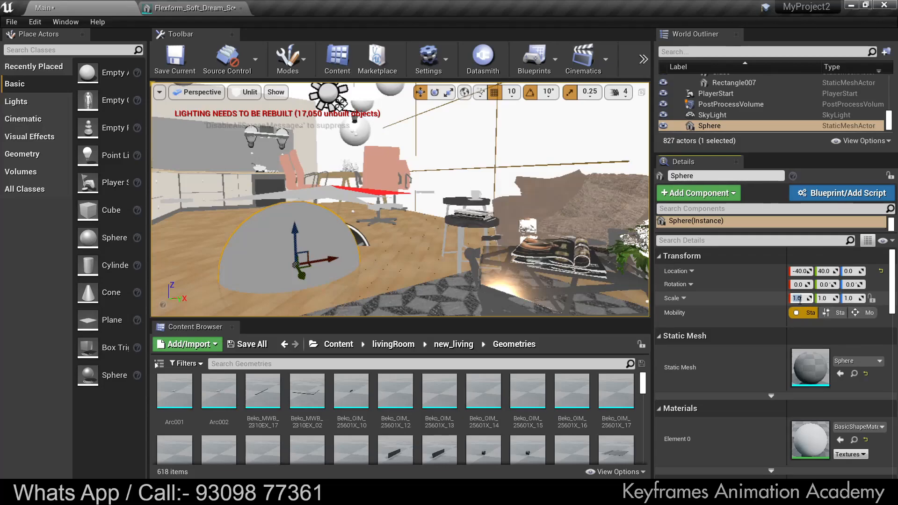
{"action": "type", "text": "0.5"}
{"action": "key", "text": "Tab"}
{"action": "type", "text": "0.5"}
{"action": "key", "text": "Tab"}
{"action": "type", "text": "0.5"}
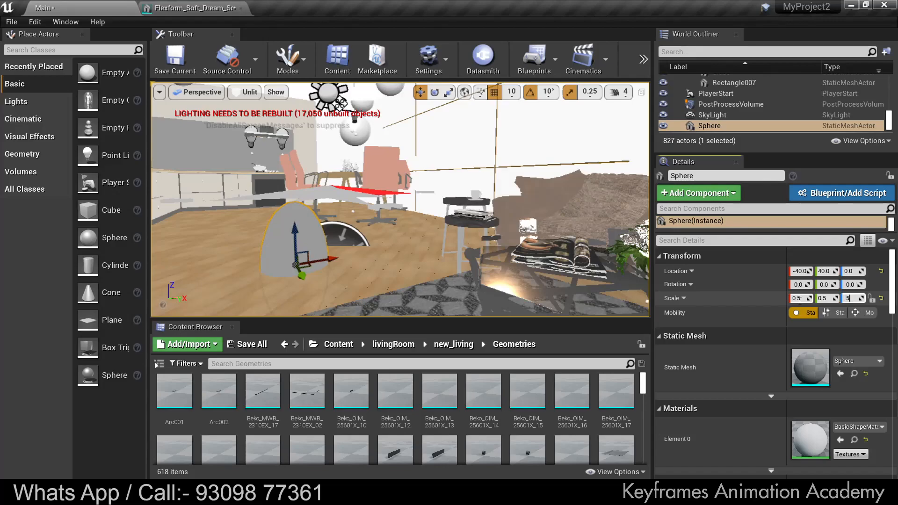
{"action": "key", "text": "Return"}
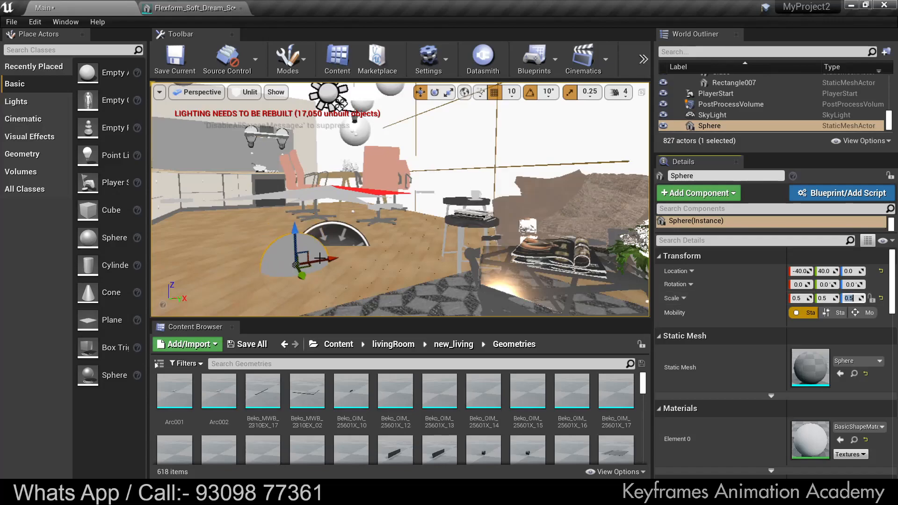
Raise the sphere above the living room floor to a Z location of about 37 and adjust its uniform scale, finishing at 0.5.
{"action": "left_click_drag", "start_coordinate": [295, 244], "coordinate": [293, 202]}
{"action": "key", "text": "r"}
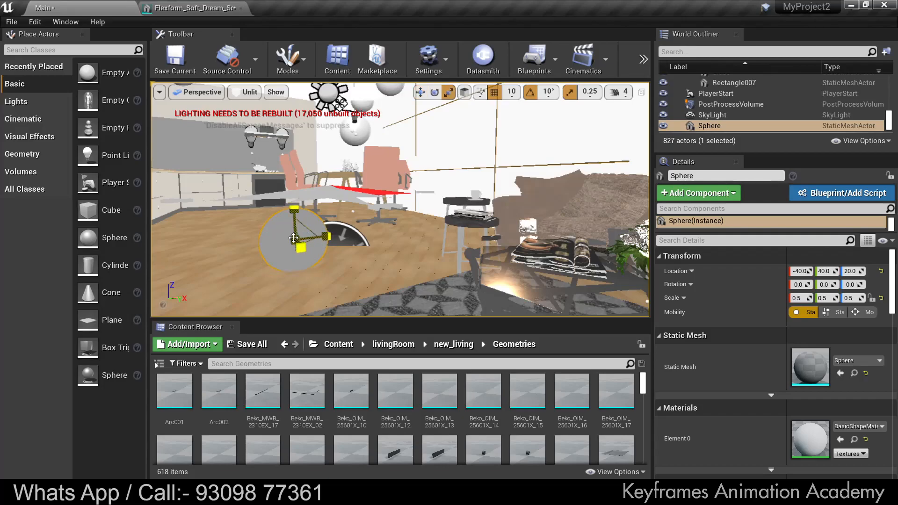
{"action": "mouse_move", "coordinate": [293, 238]}
{"action": "left_mouse_down"}
{"action": "mouse_move", "coordinate": [327, 218]}
{"action": "mouse_move", "coordinate": [301, 231]}
{"action": "left_mouse_up"}
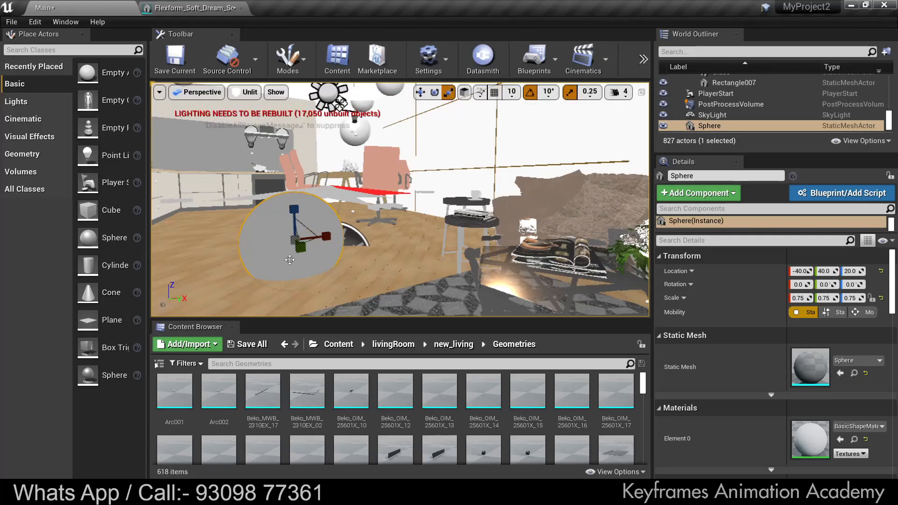
{"action": "mouse_move", "coordinate": [294, 239]}
{"action": "left_mouse_down"}
{"action": "mouse_move", "coordinate": [306, 231]}
{"action": "mouse_move", "coordinate": [297, 237]}
{"action": "left_mouse_up"}
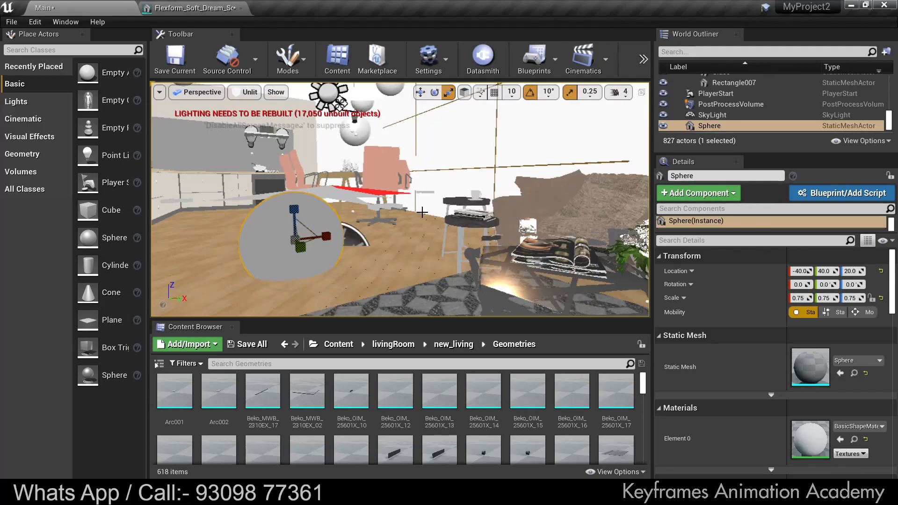
{"action": "mouse_move", "coordinate": [294, 239]}
{"action": "left_mouse_down"}
{"action": "mouse_move", "coordinate": [307, 232]}
{"action": "mouse_move", "coordinate": [297, 237]}
{"action": "left_mouse_up"}
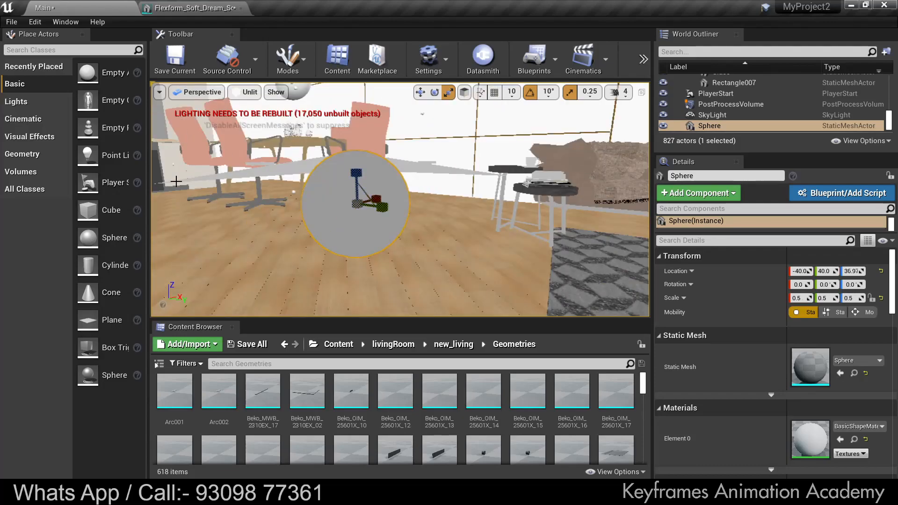
Place a Cylinder on the floor between the sphere and the patterned rug and set its scale to 0.3 on all three axes.
{"action": "left_click_drag", "start_coordinate": [108, 265], "coordinate": [502, 260]}
{"action": "left_click", "coordinate": [797, 298]}
{"action": "type", "text": "0.3"}
{"action": "key", "text": "Tab"}
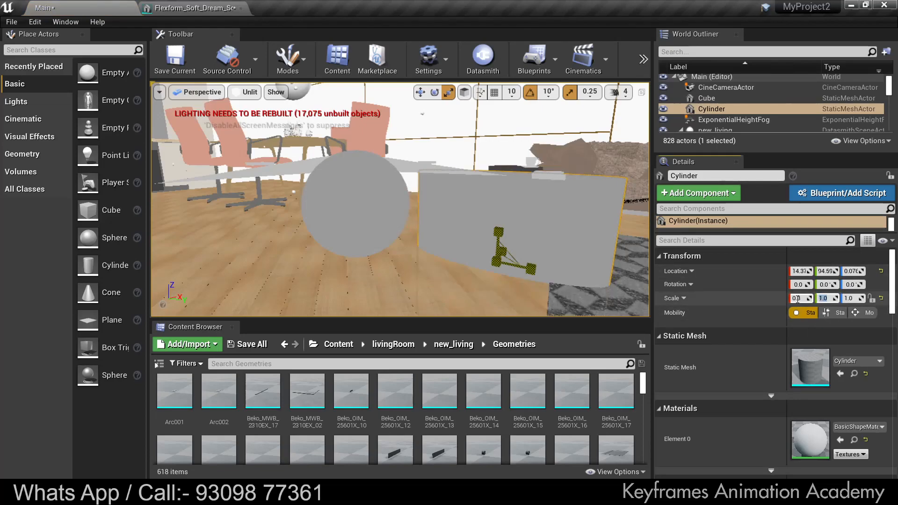
{"action": "type", "text": "0.3"}
{"action": "key", "text": "Tab"}
{"action": "type", "text": "0.3"}
{"action": "key", "text": "Return"}
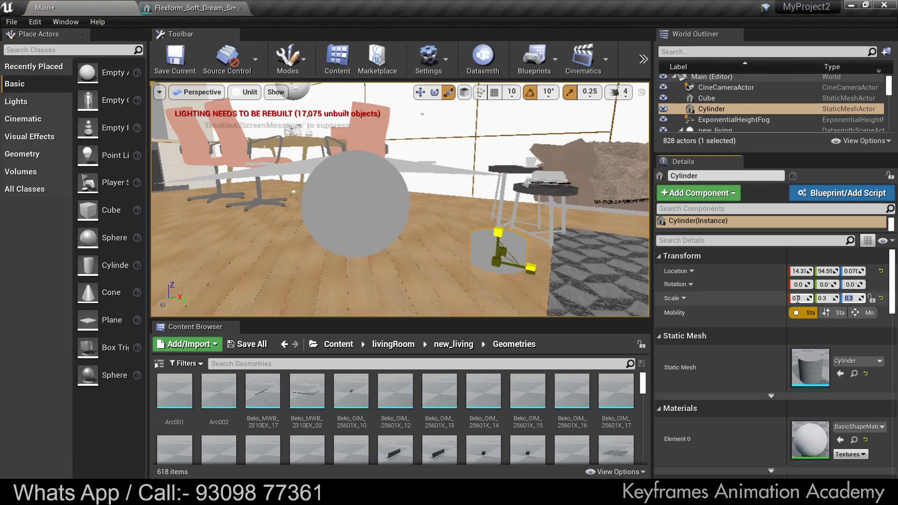